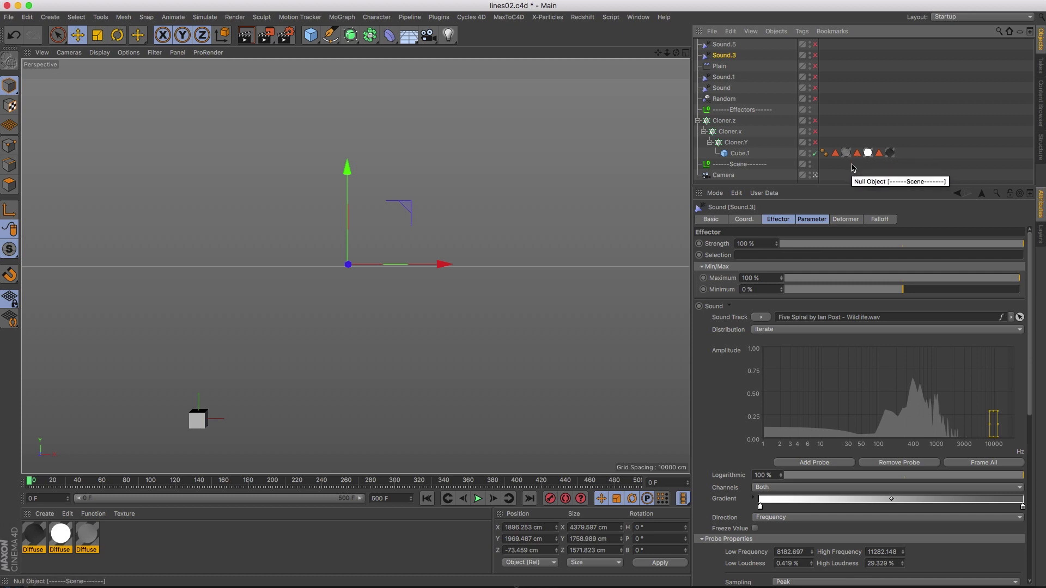
Step: Inspect Cloner.Y's effectors, its Cube.1 child, and its count and spacing settings
left_click(736, 142)
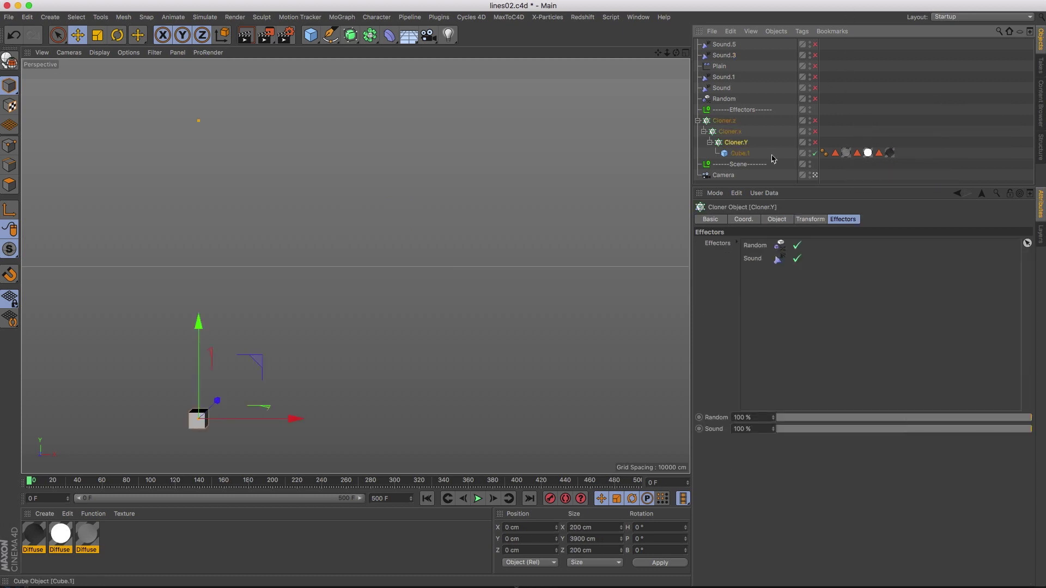
left_click(741, 153)
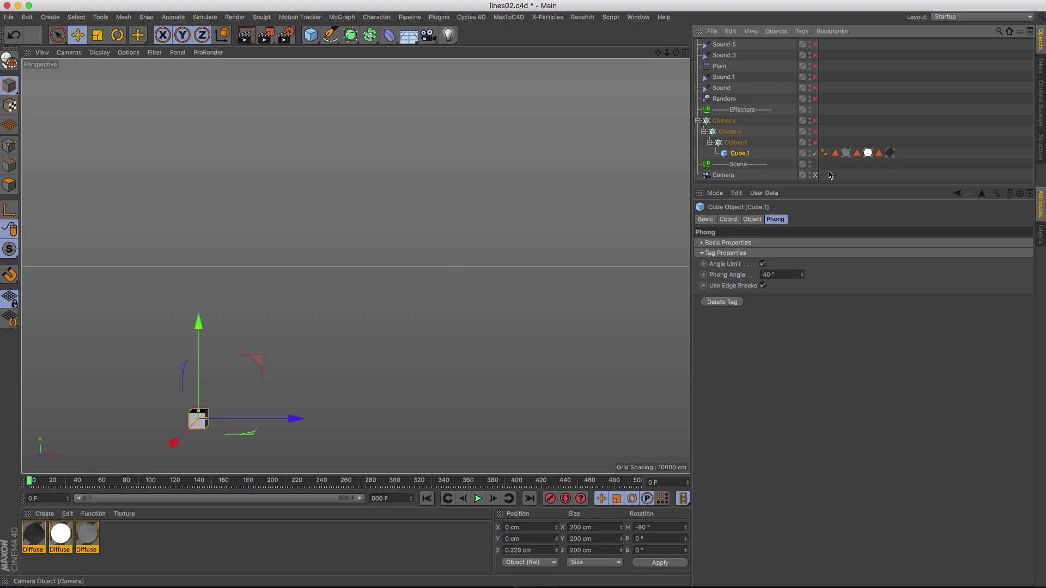
left_click(740, 144)
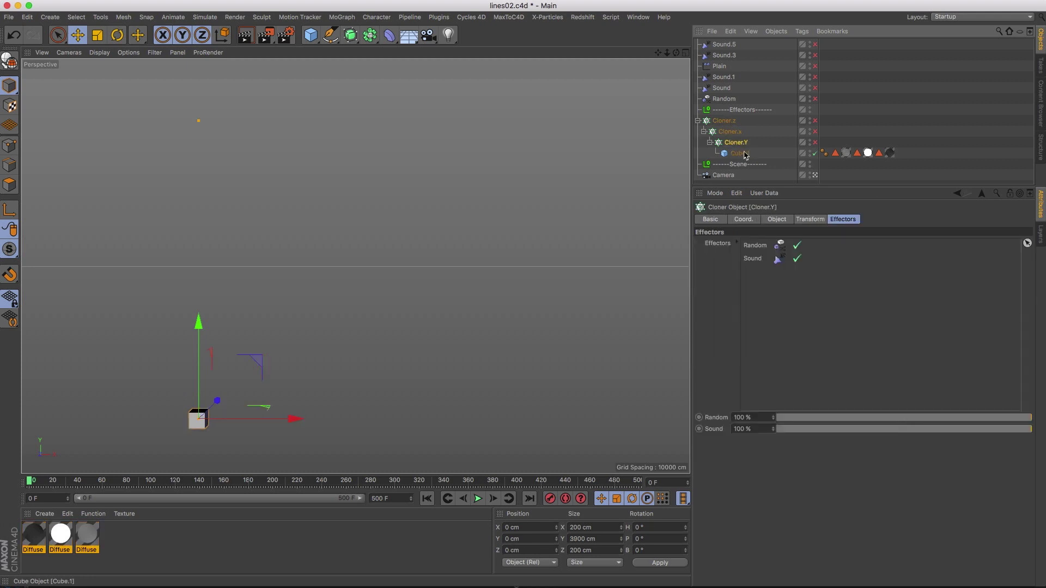
left_click(777, 220)
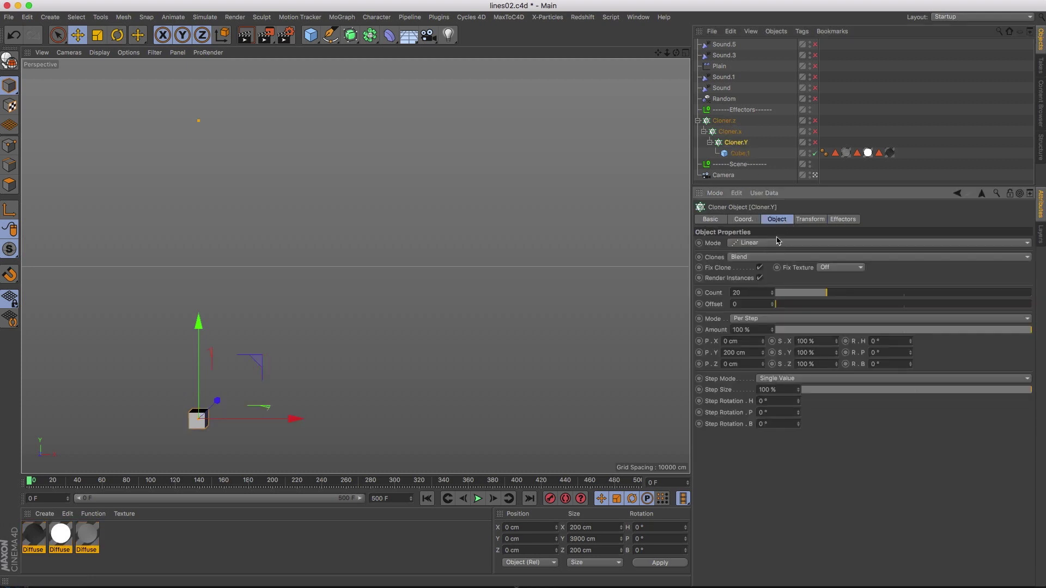
Step: Enable Cloner.Y and Cloner.x so the cubes form a 20-by-20 wall
left_click(815, 142)
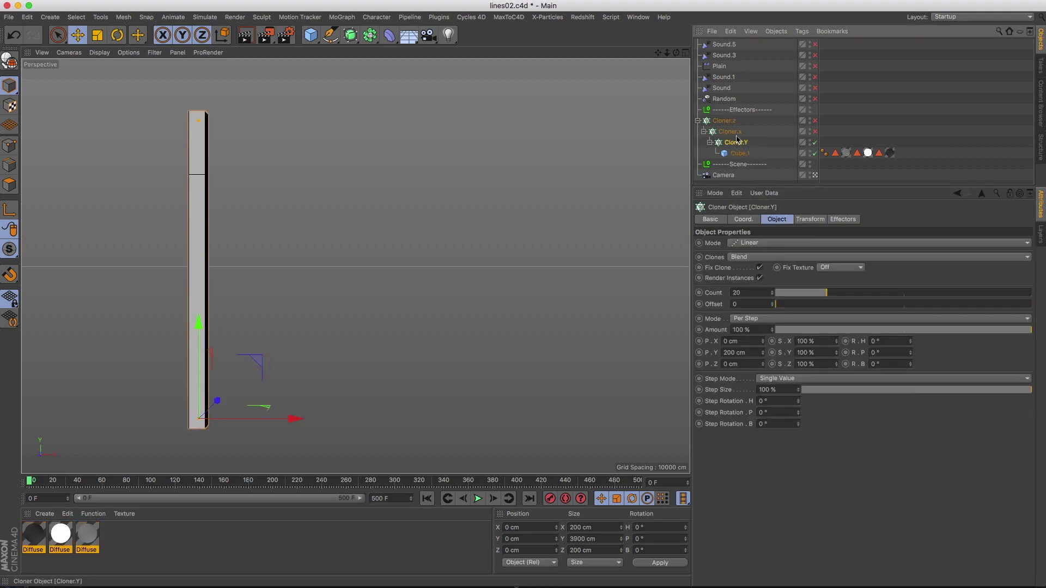
left_click(733, 132)
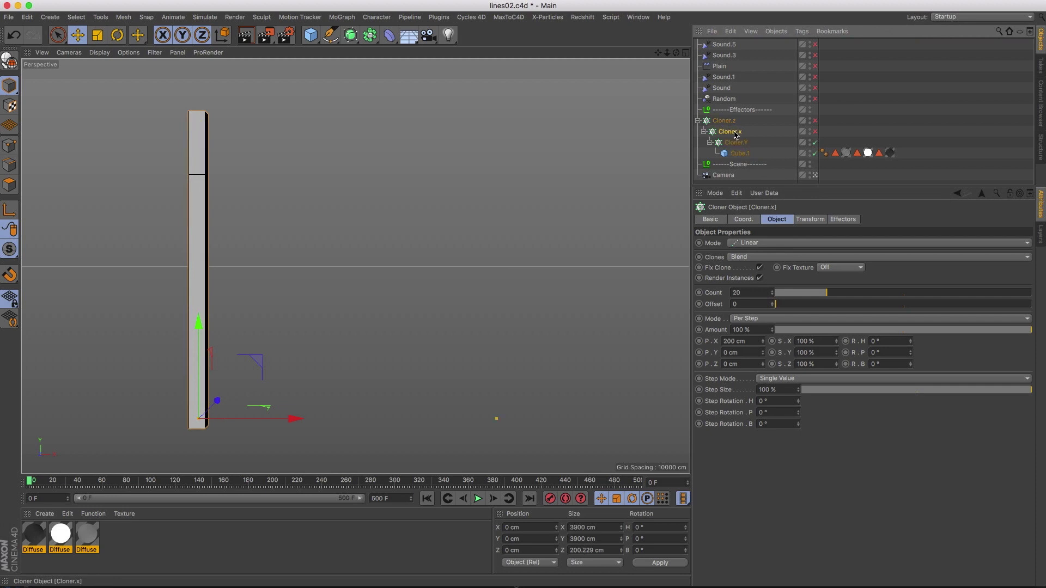
left_click(815, 133)
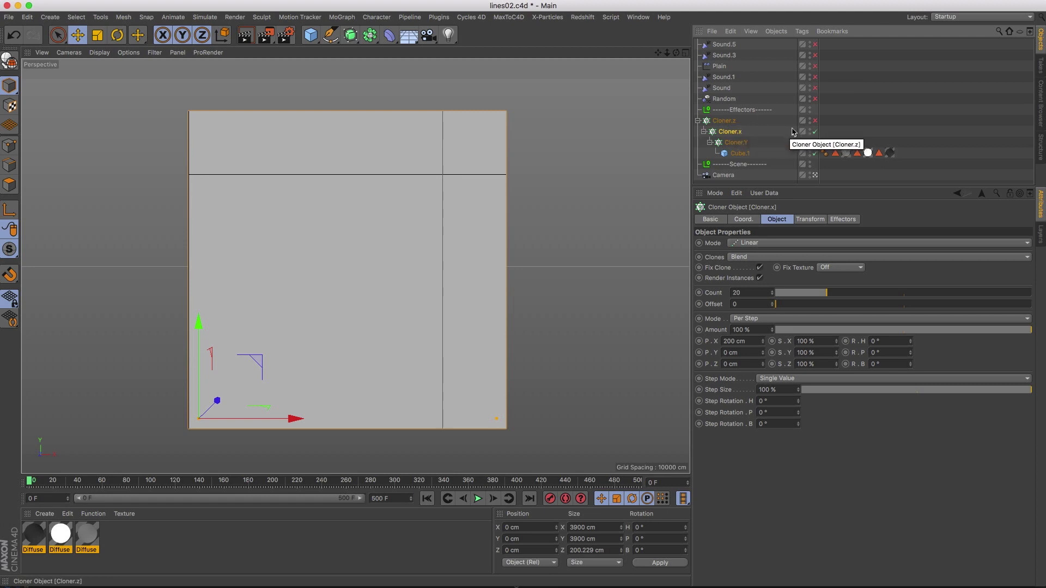
Step: Enable Cloner.z and the Sound effector, and enlarge the Attribute Manager
left_click(815, 120)
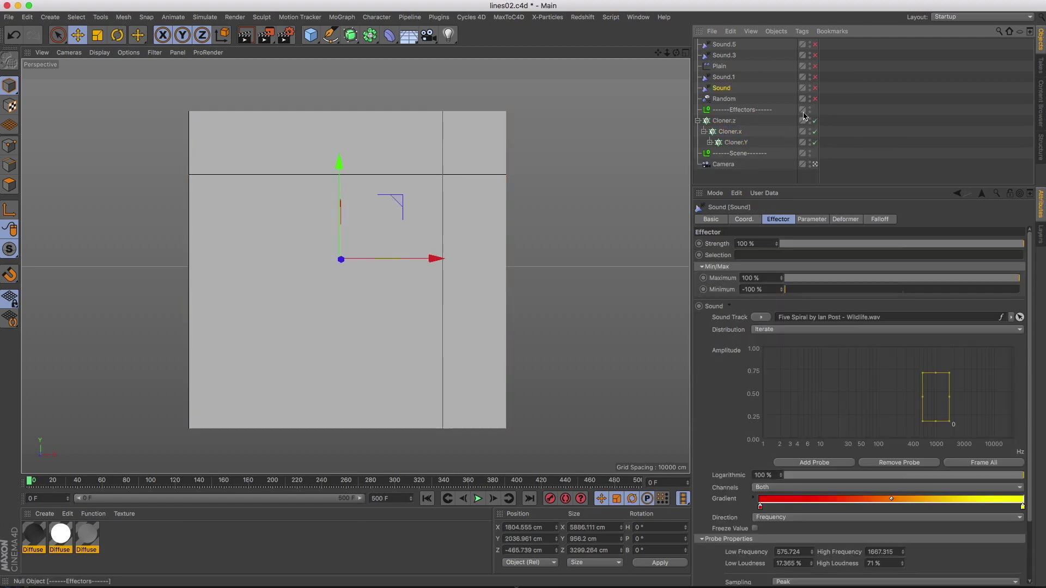
left_click(816, 89)
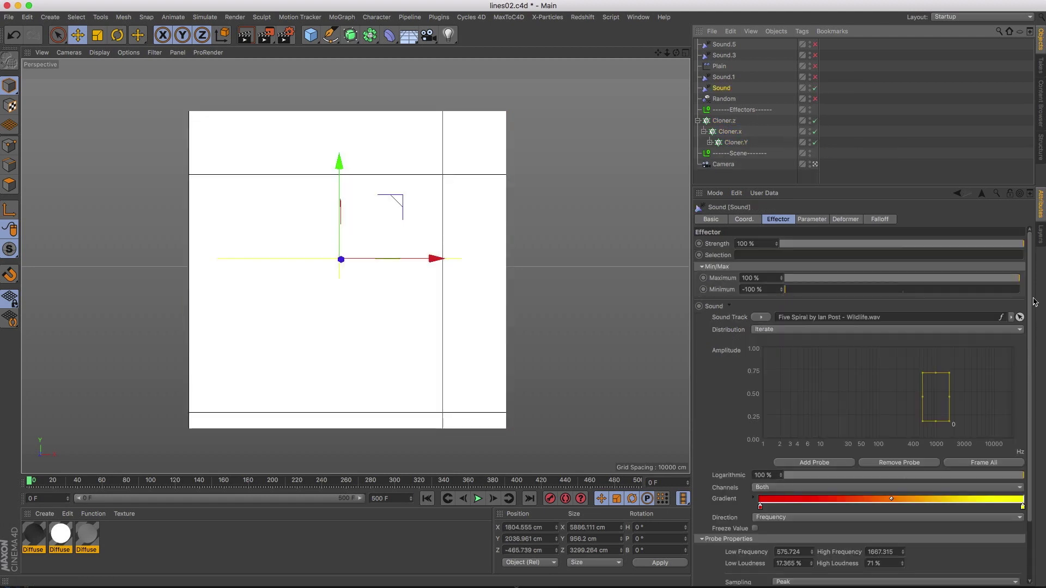
left_click_drag(988, 187, 997, 154)
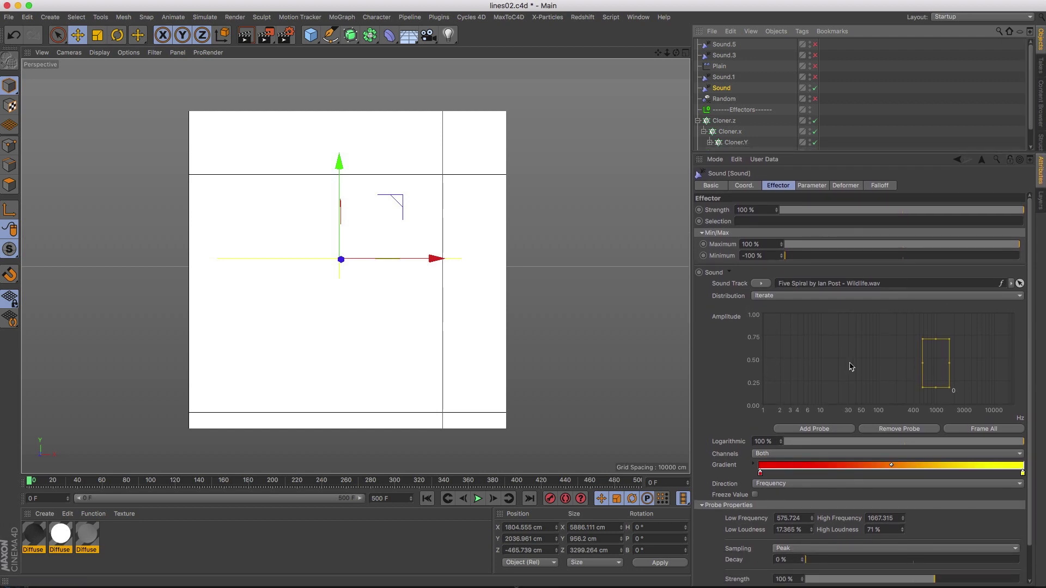
scroll(950, 321, "down", 3)
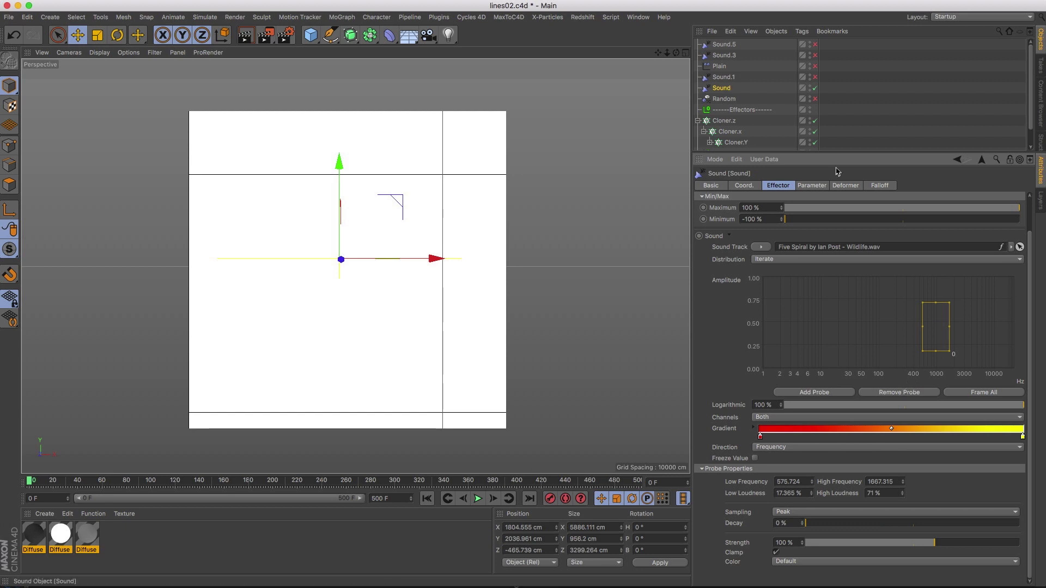
Step: Review the Sound effector's Wildlife.wav settings and preview playback up to frame 211
left_click(814, 189)
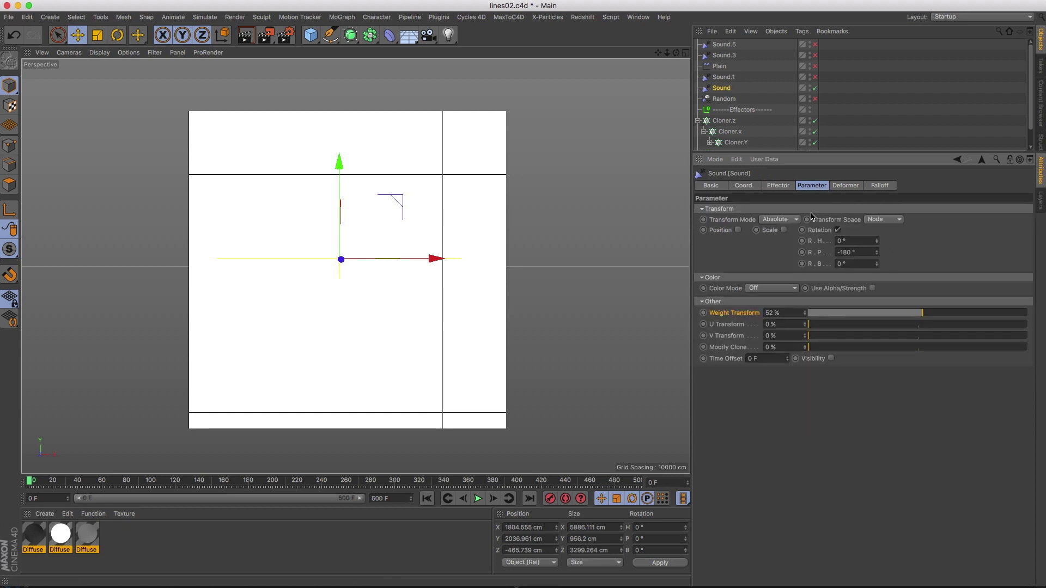
left_click(789, 188)
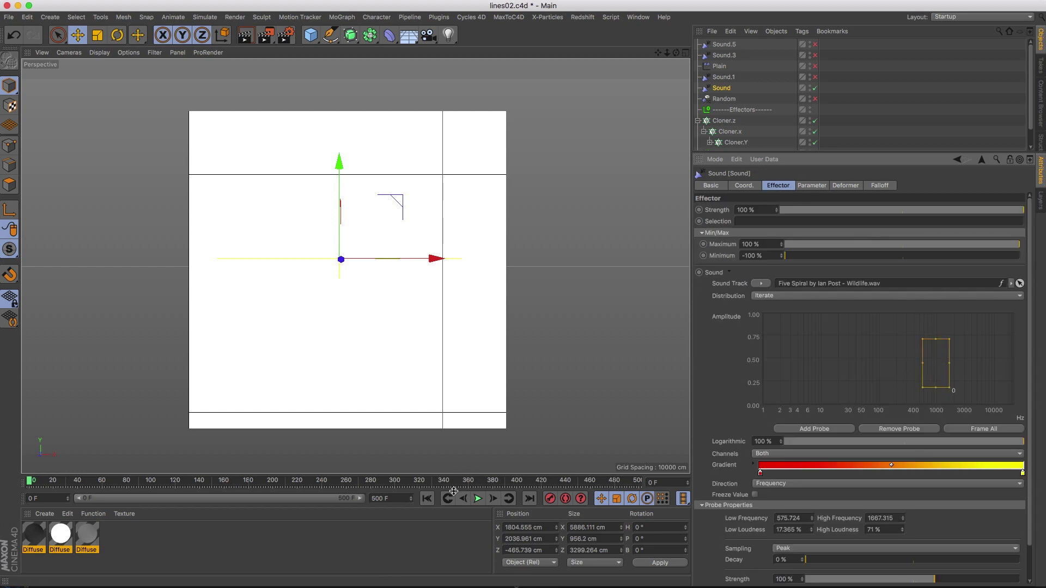
left_click(477, 498)
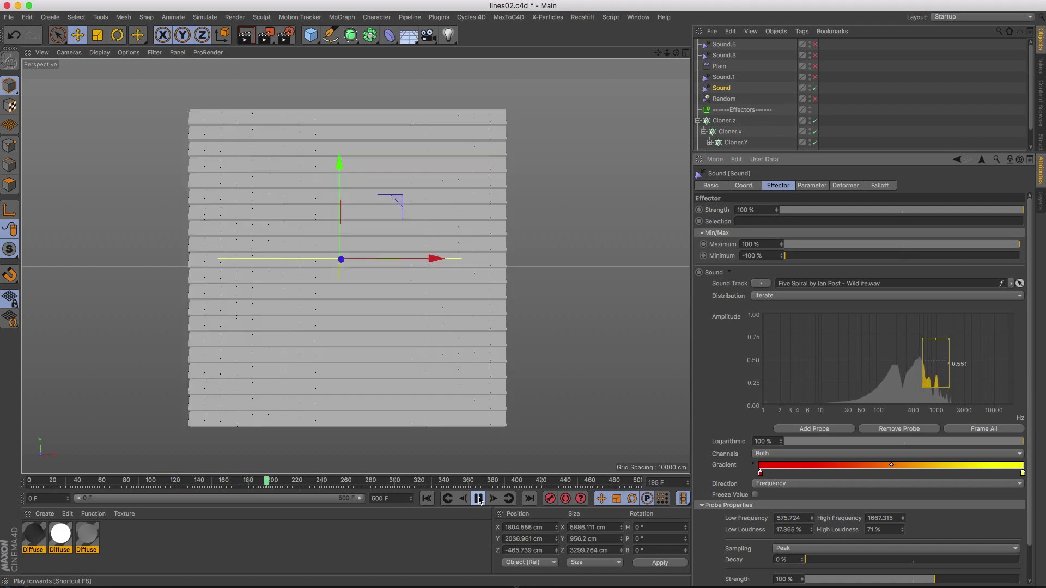
left_click(479, 498)
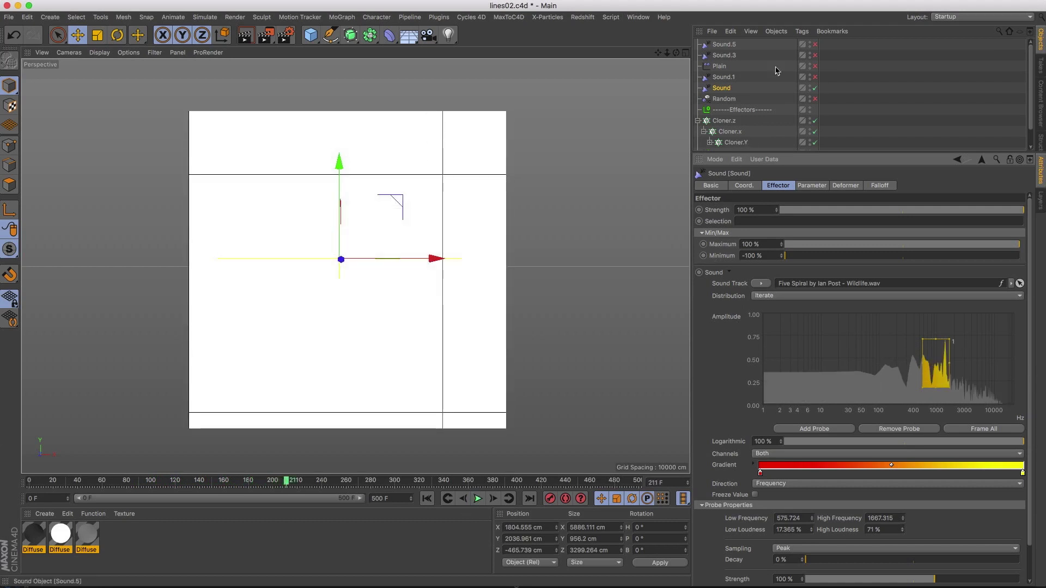
Step: Enable the Sound.1 effector and review its Parameter and Effector tabs
left_click(731, 80)
left_click(814, 77)
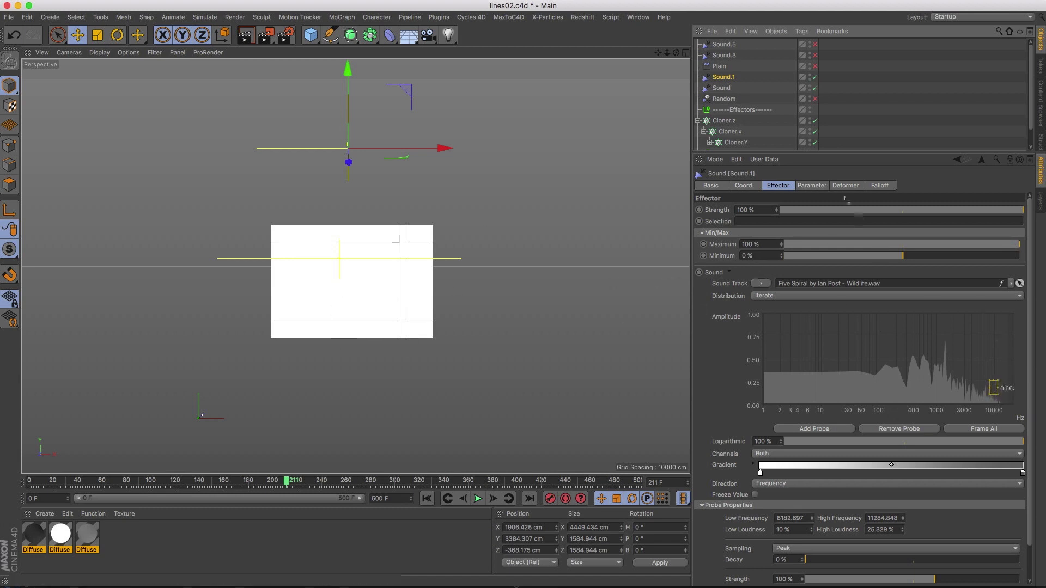
left_click(813, 186)
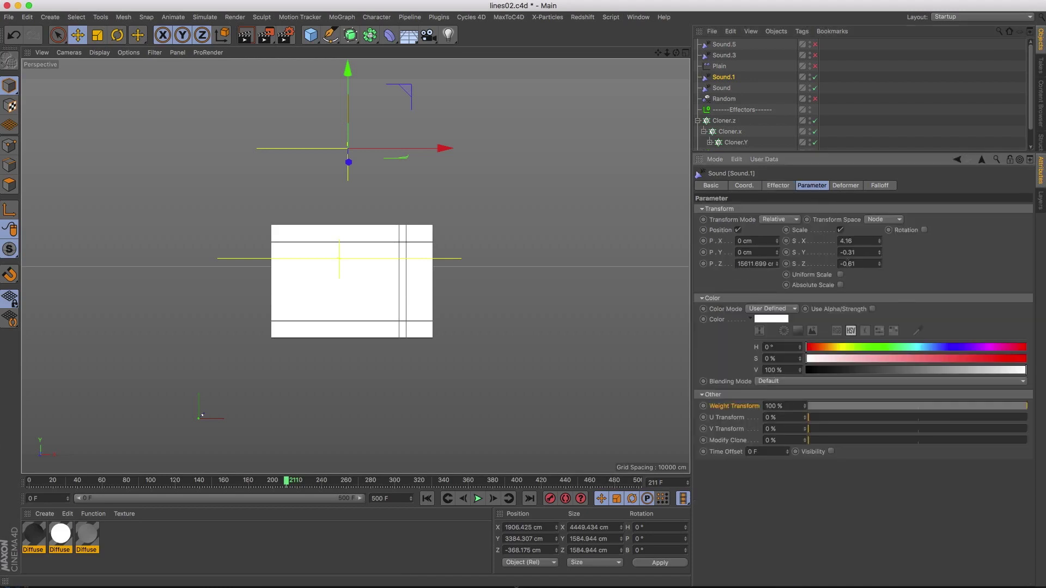
left_click(778, 185)
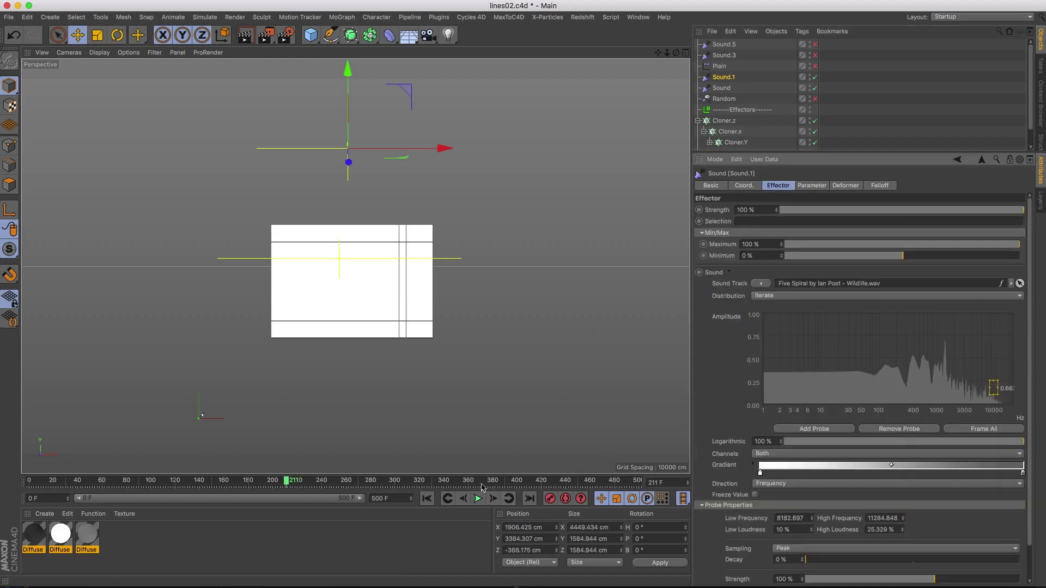
Step: Replay the animation from frame 0, then stop and return to frame 0
left_click(426, 498)
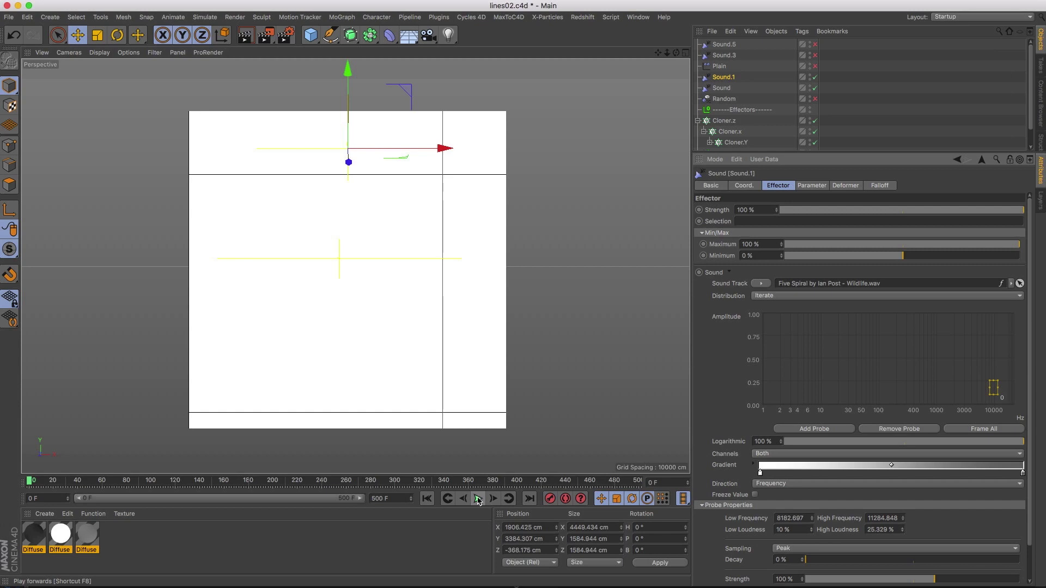
left_click(478, 499)
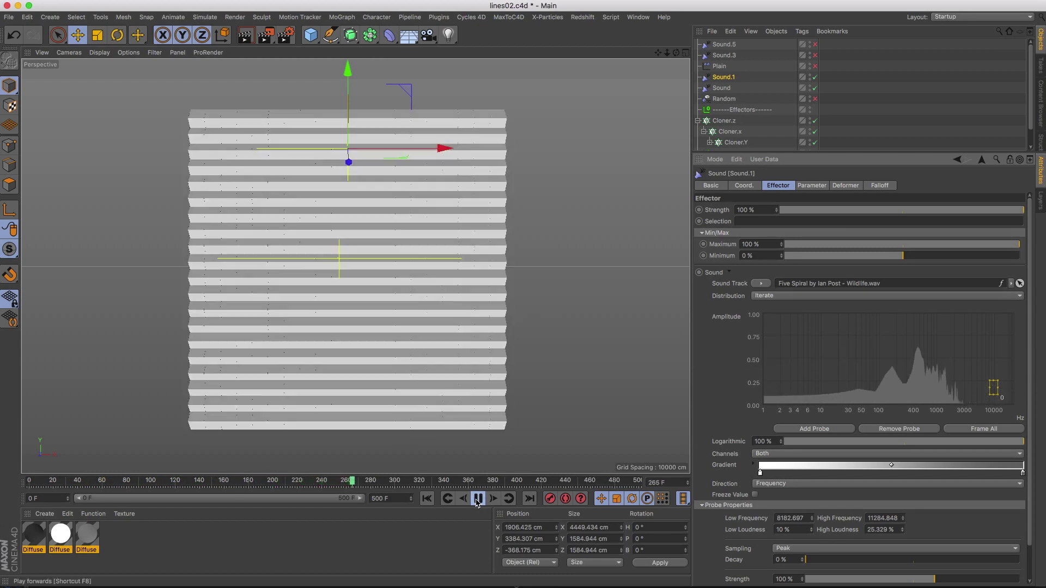
key("shift+f")
Step: Turn on the Plain effector to break the wall into displaced strips, then reselect Cloner.Y
left_click(719, 66)
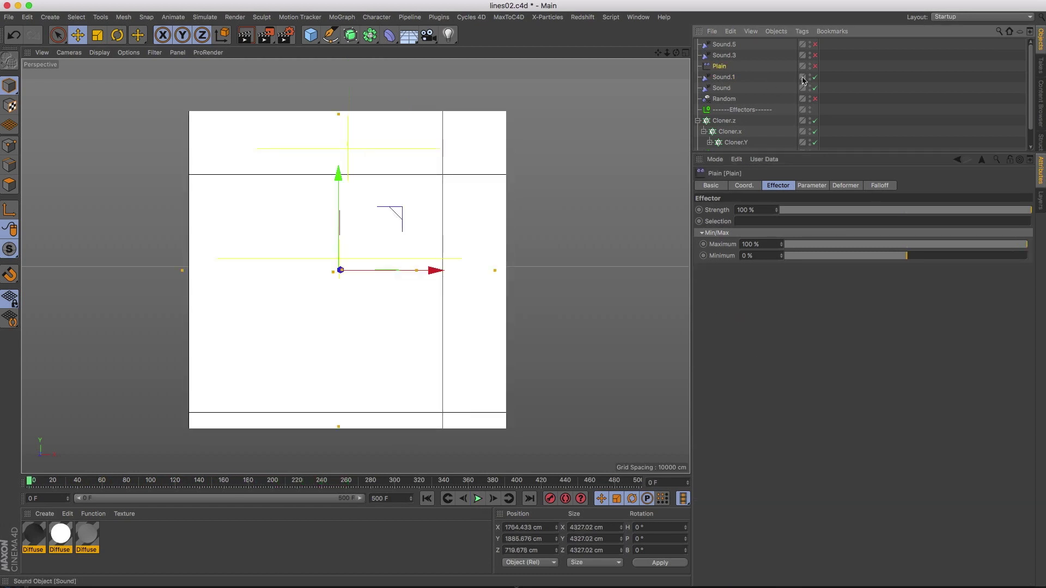
left_click(815, 66)
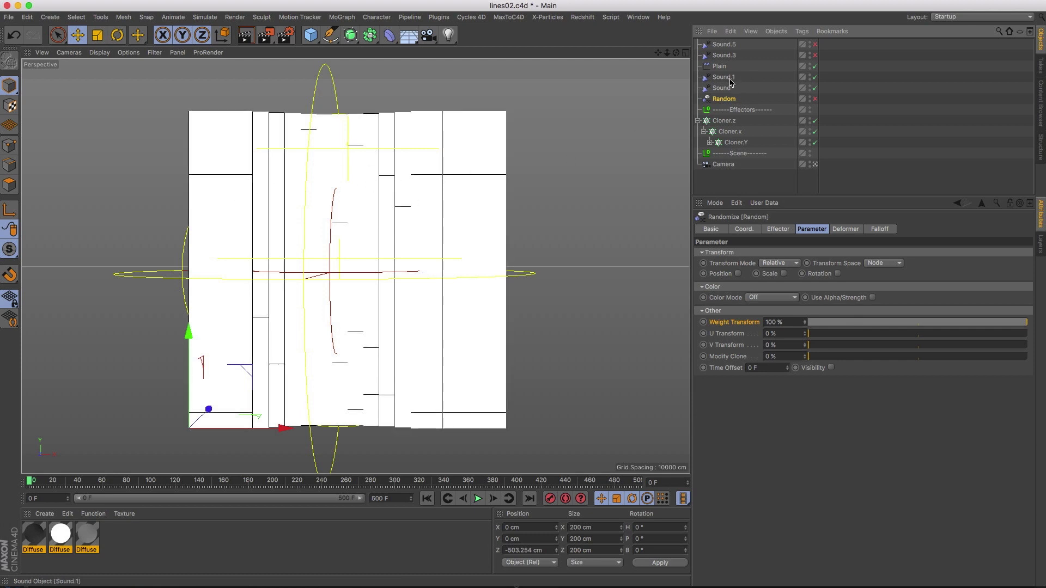
left_click(735, 142)
left_click(843, 229)
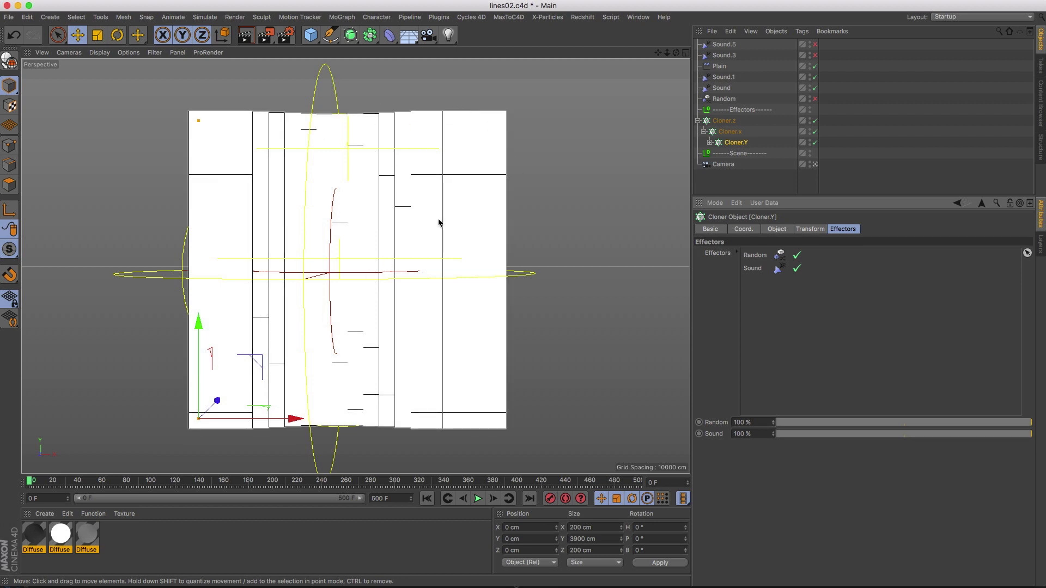
left_click(815, 99)
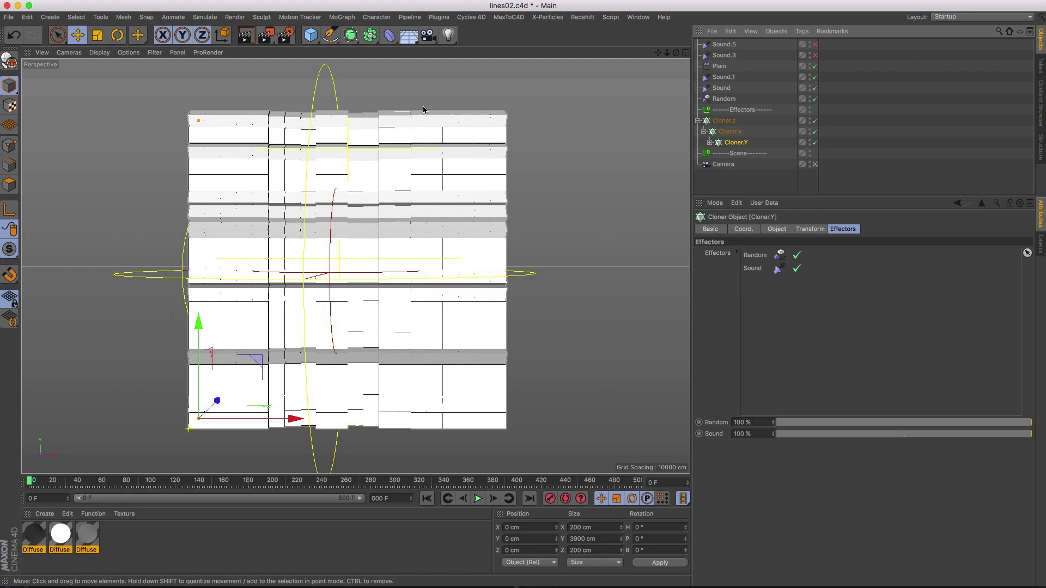
left_click(477, 498)
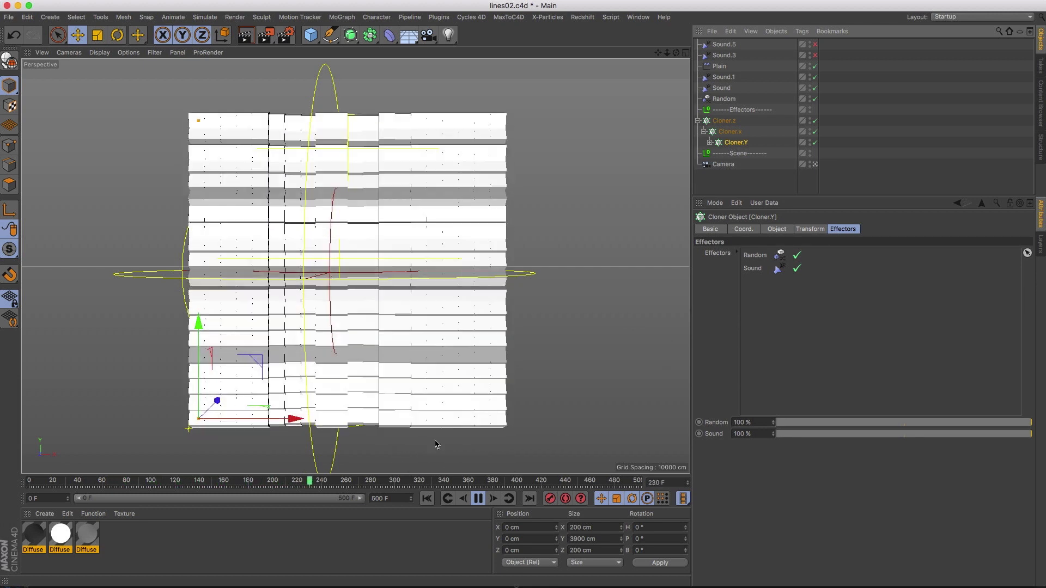
key("F7")
key("shift+f")
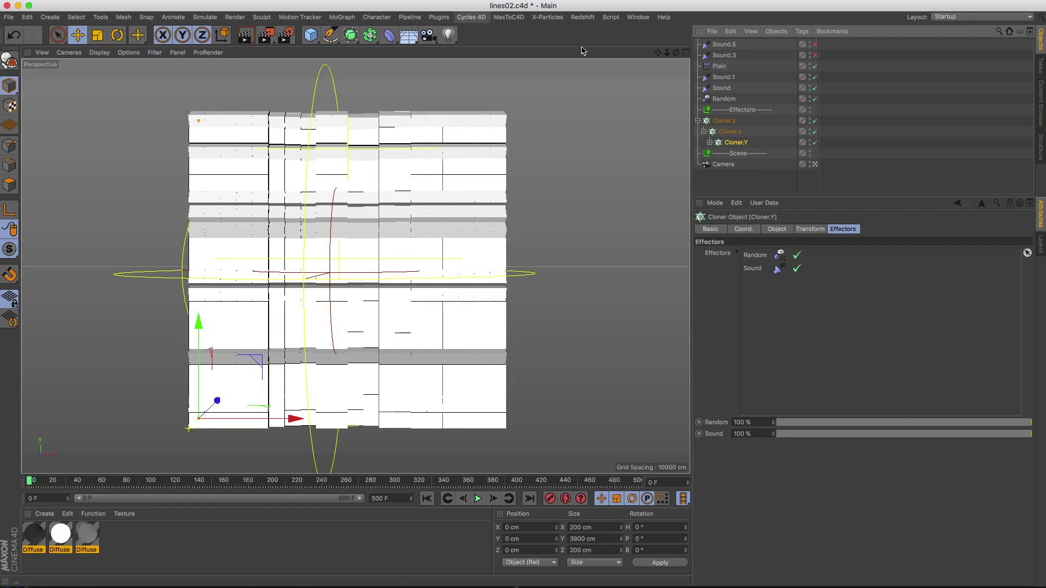
key("v")
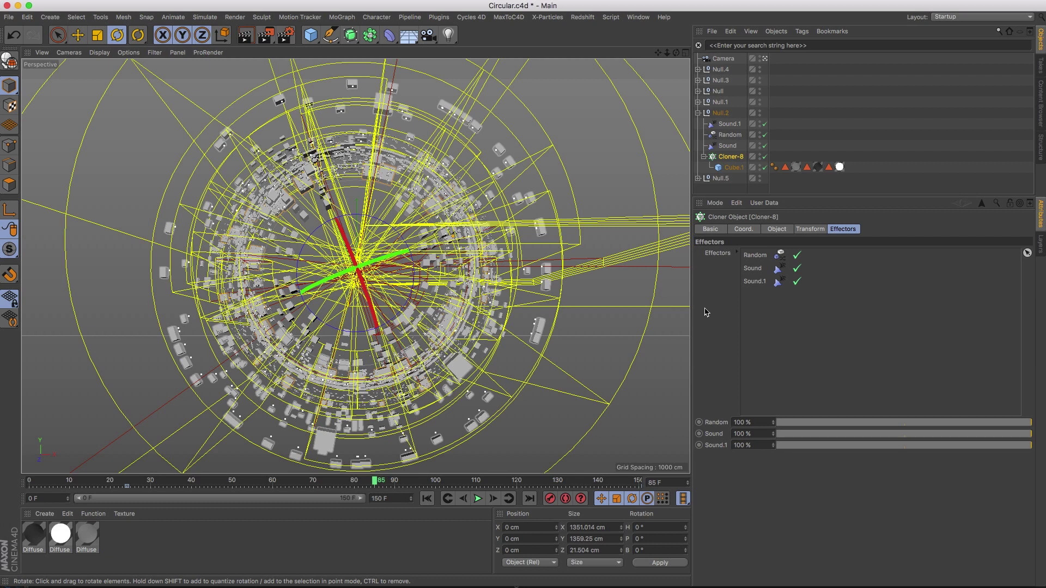
Step: Enable Cloner and Cloner.1 inside Null.5 to form the circular ring of cubes
left_click(129, 52)
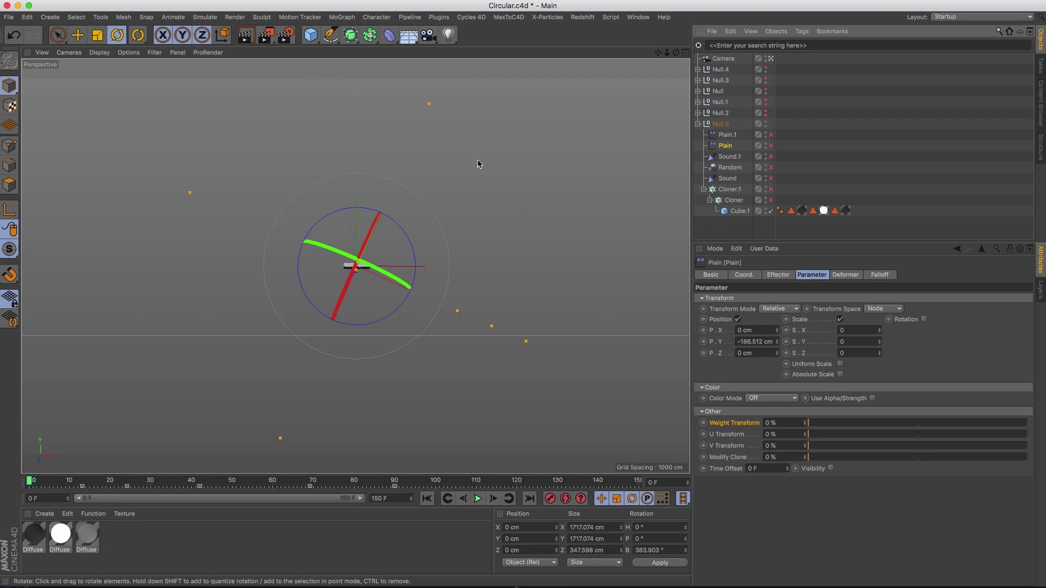
left_click(743, 223)
left_click(733, 200)
key("9")
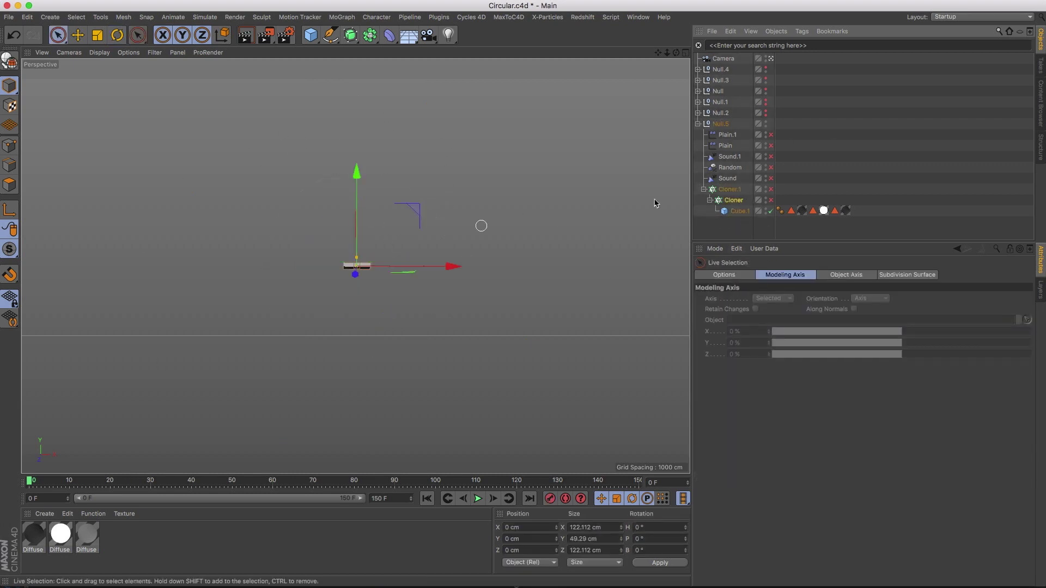
left_click(770, 199)
left_click(729, 189)
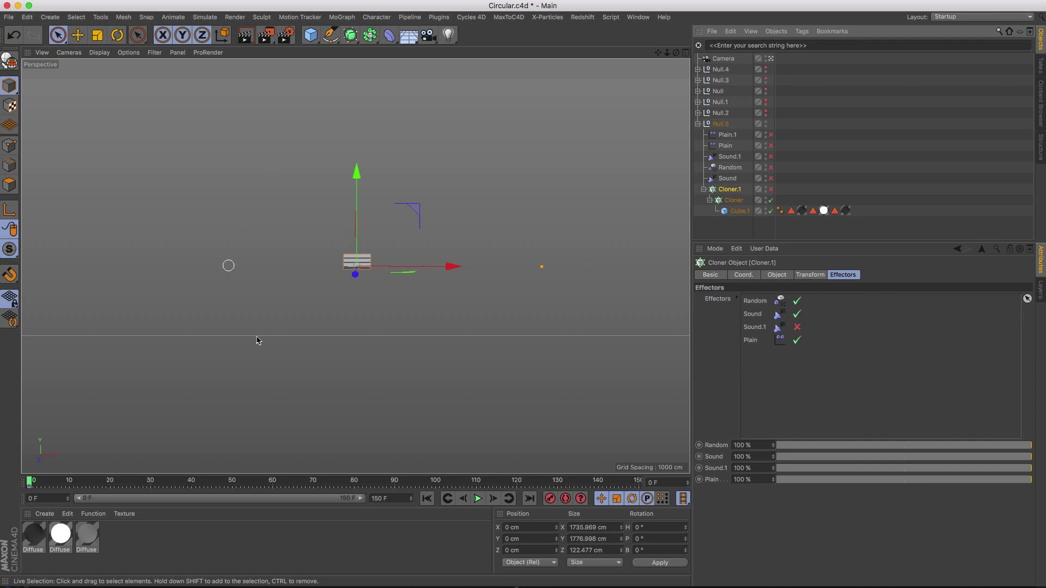
left_click(770, 190)
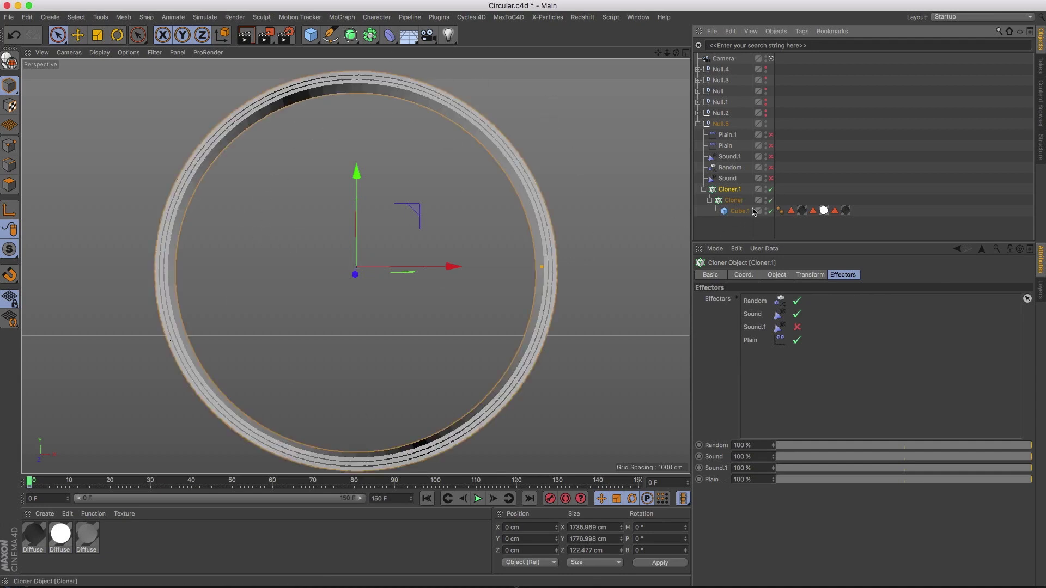
Step: Switch on the Sound and Plain effectors, checking Sound.1 and Plain.1 along the way
left_click(730, 178)
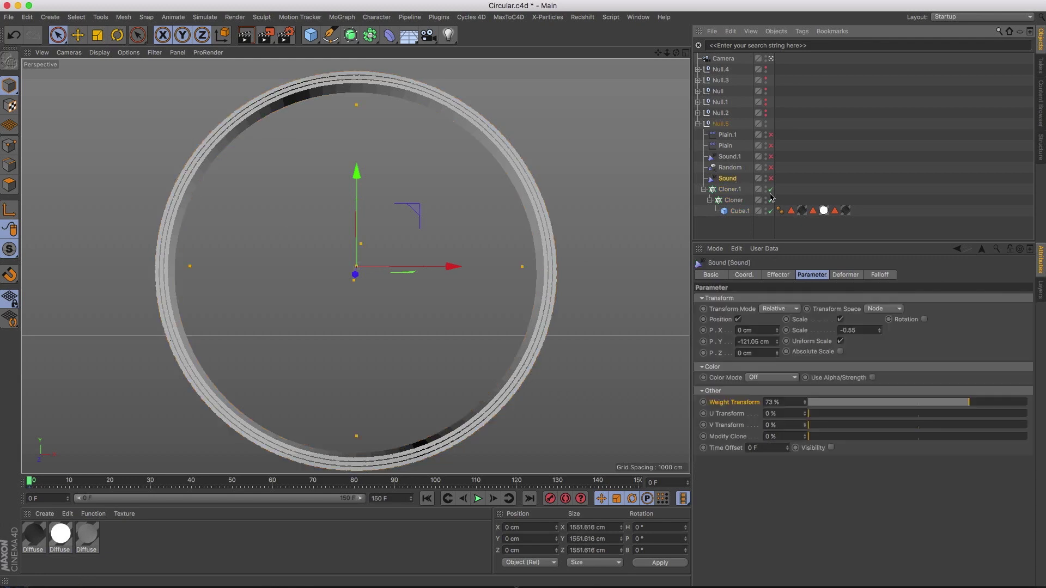
left_click(771, 179)
left_click(730, 157)
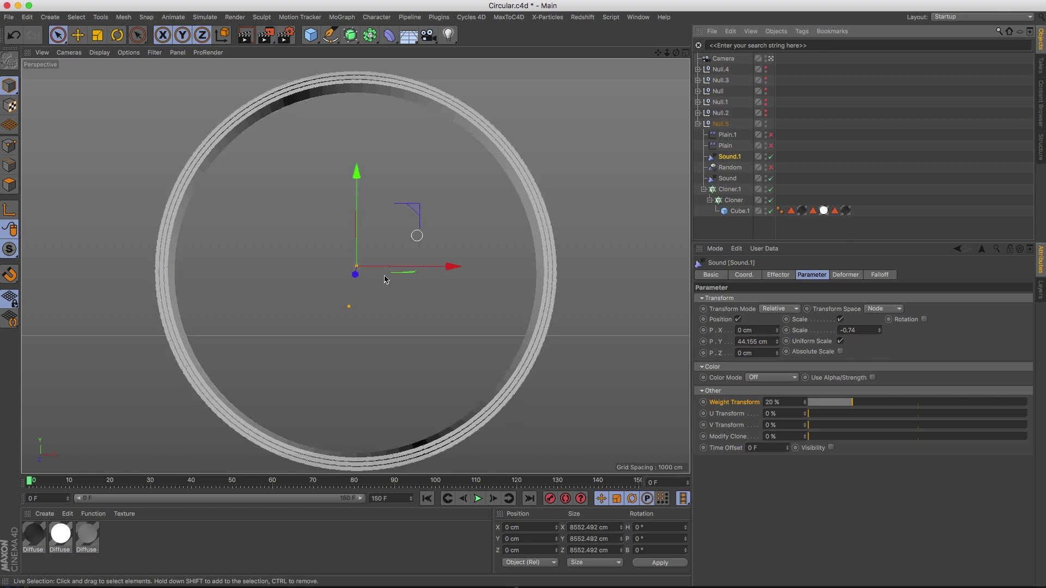
left_click(727, 146)
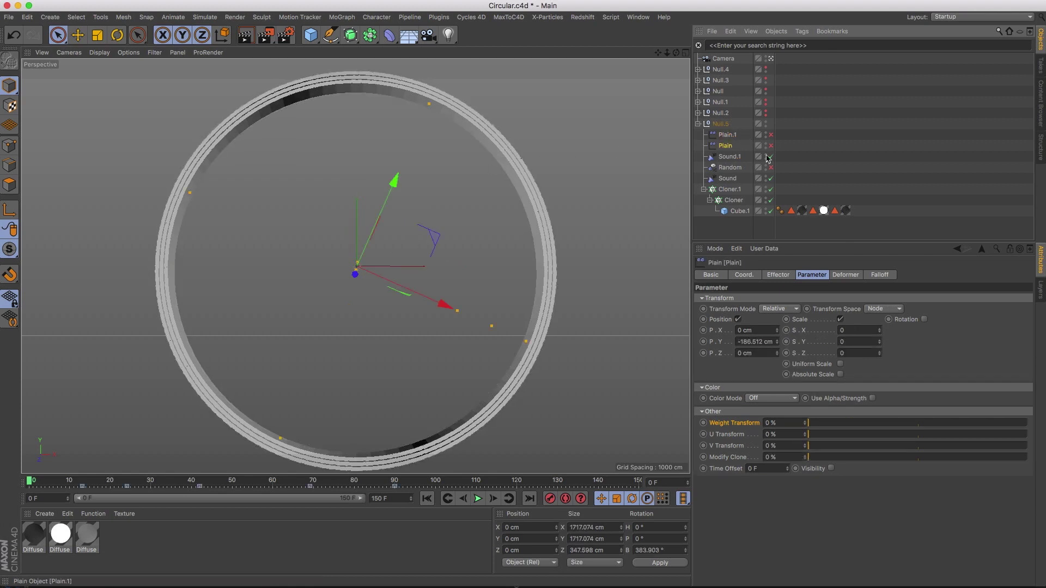
left_click(740, 135)
left_click(770, 146)
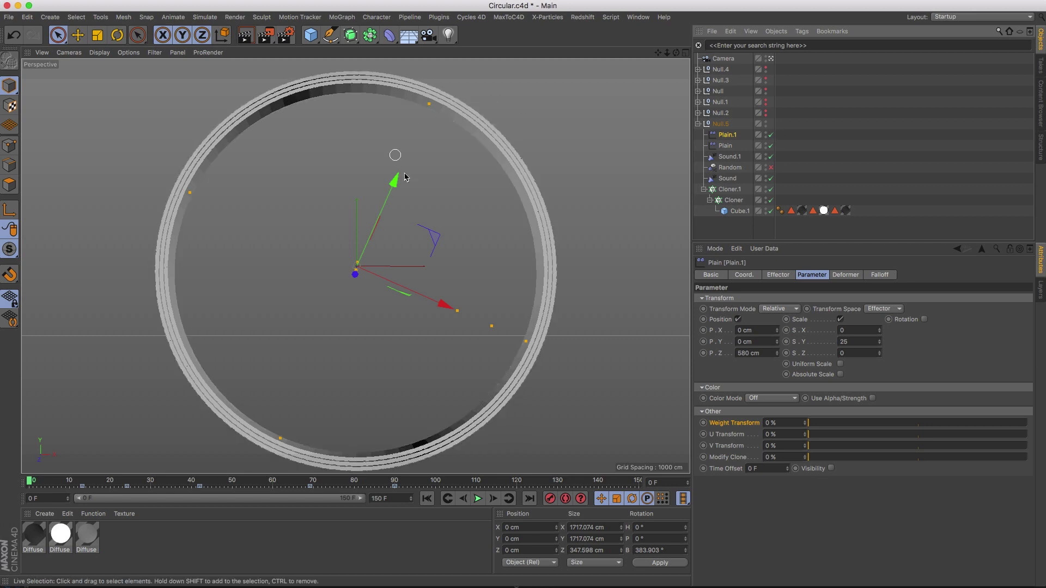
Step: Enable Random and preview the scattered ring, stopping at frame 55
left_click(730, 167)
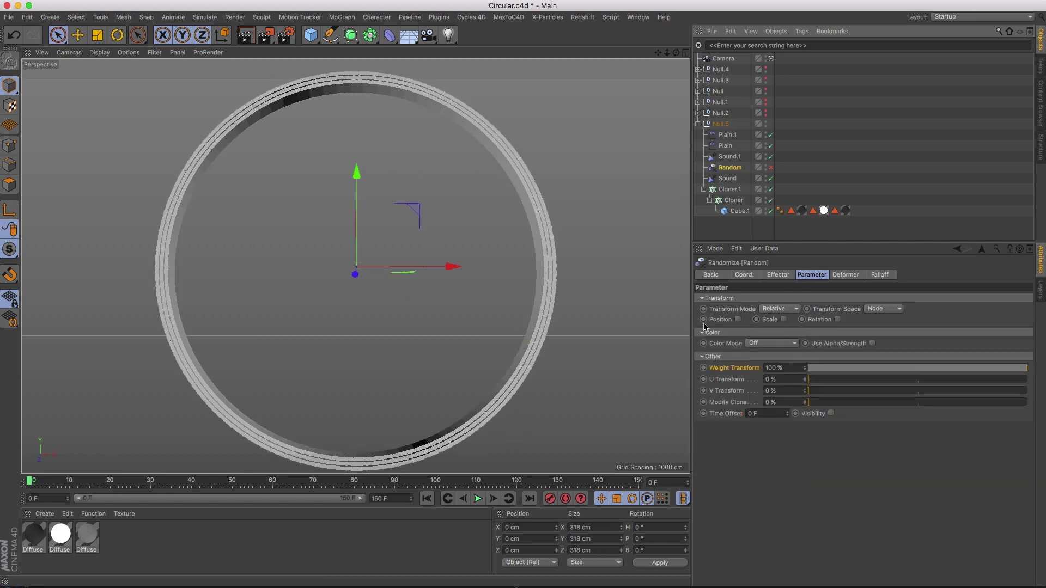
left_click(478, 499)
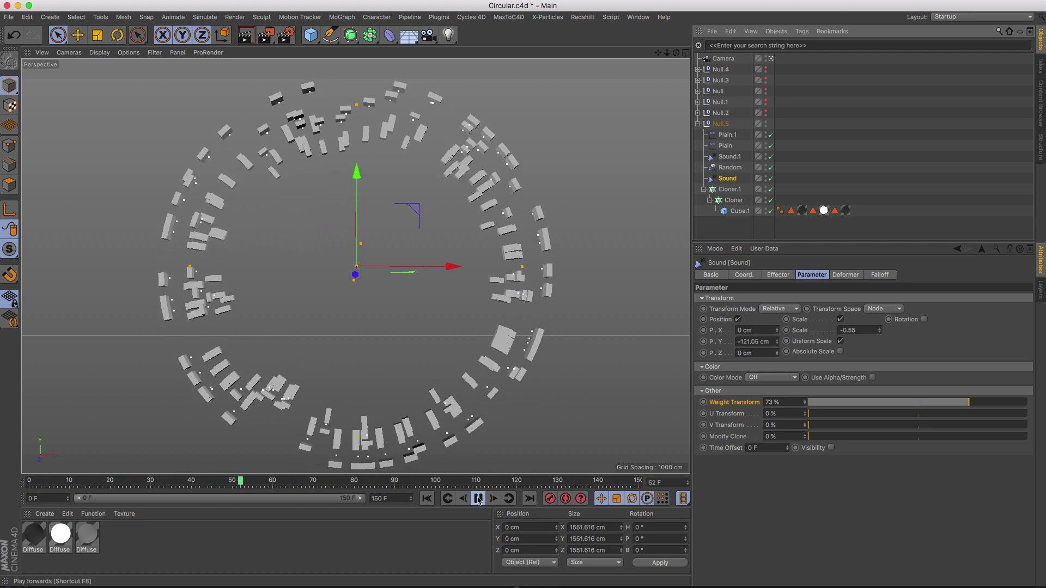
key("F8")
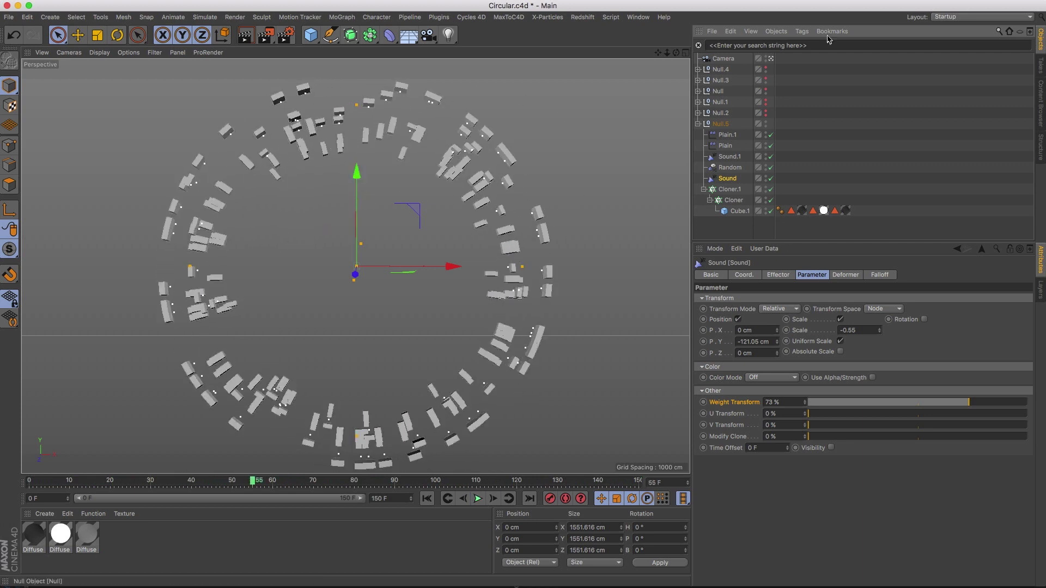
Step: Expand Null.2 and show Cloner-8's radial settings: 50 clones at 546 cm radius
left_click(720, 113)
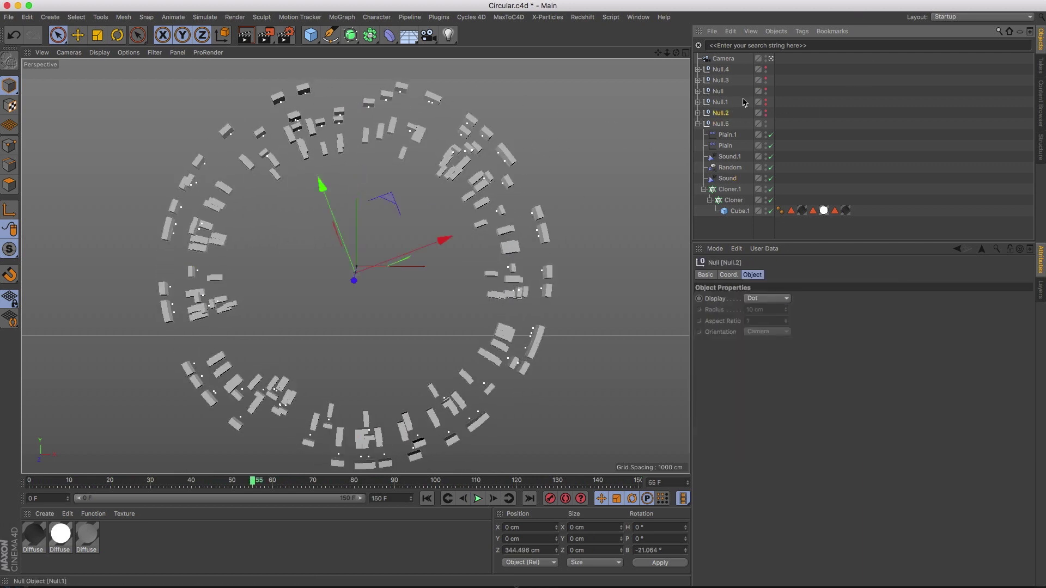
left_click(697, 113)
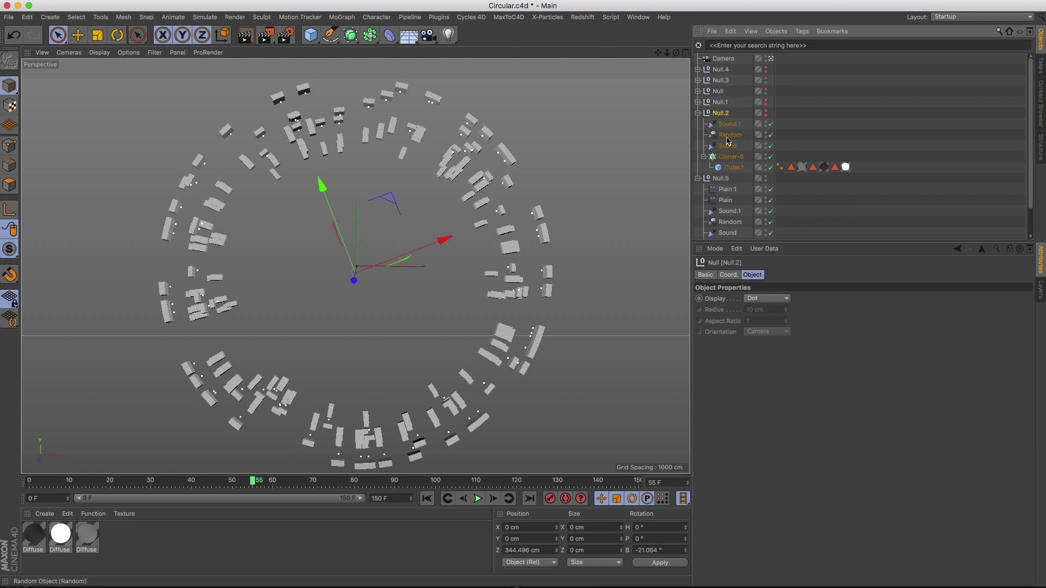
left_click(730, 157)
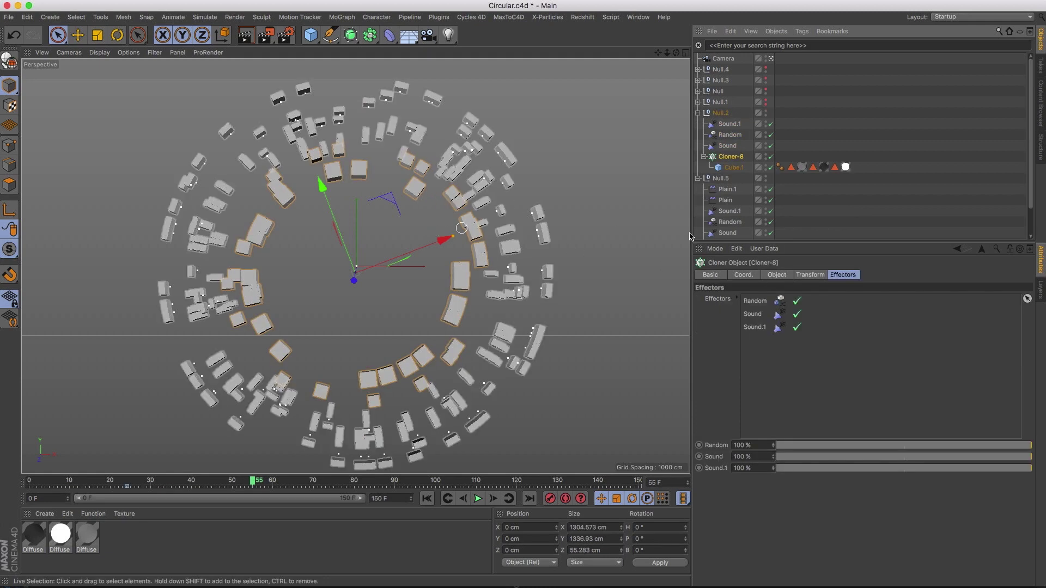
left_click(748, 276)
left_click(774, 277)
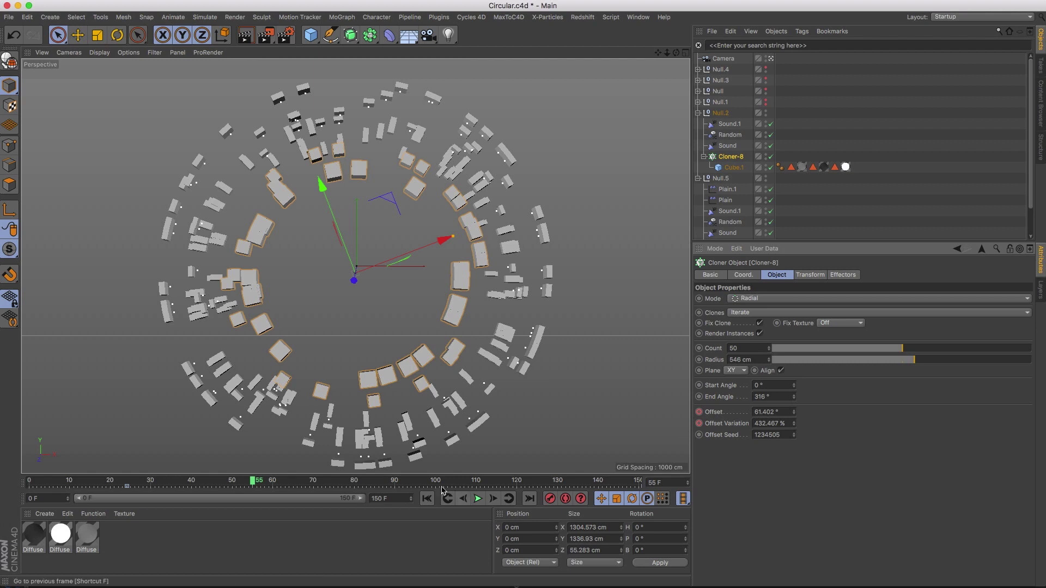
Step: Collapse and hide Null.5, scrub to frame 22, select Sound, and open the Picture Viewer render
left_click(426, 498)
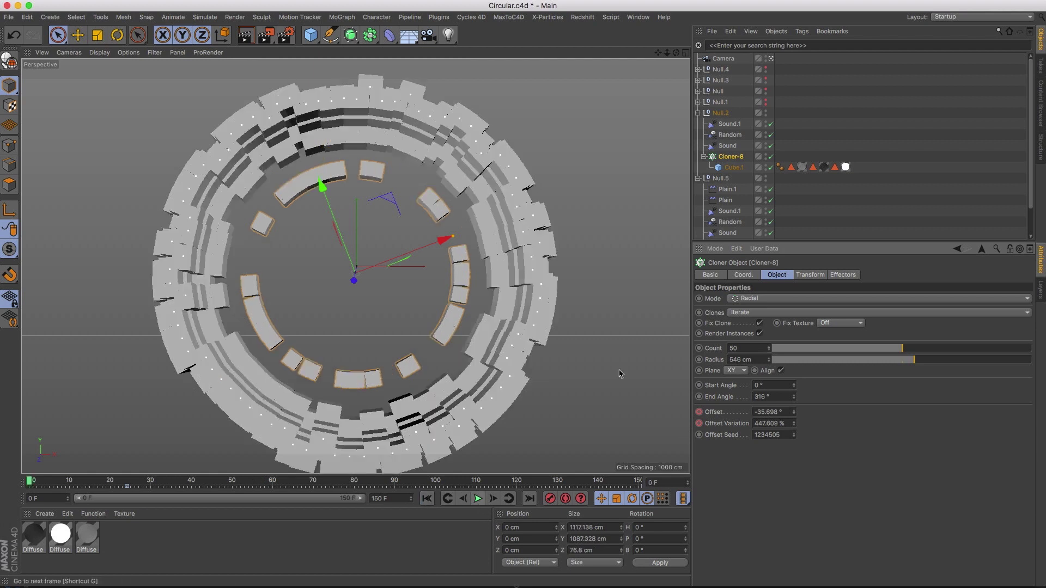
left_click(698, 179)
double_click(761, 178)
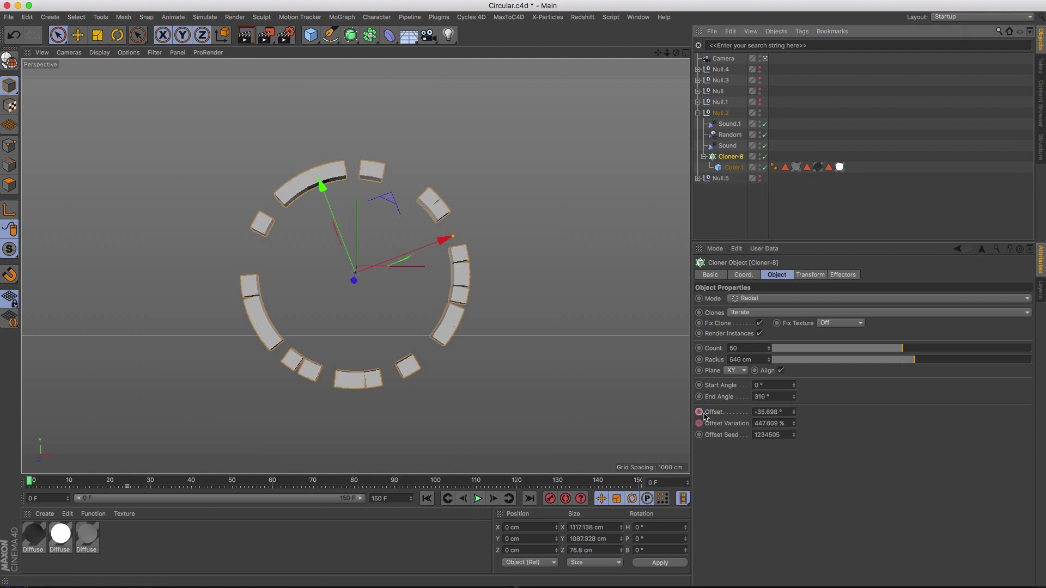
mouse_move(33, 483)
left_mouse_down()
mouse_move(123, 487)
mouse_move(30, 484)
left_mouse_up()
left_click(730, 146)
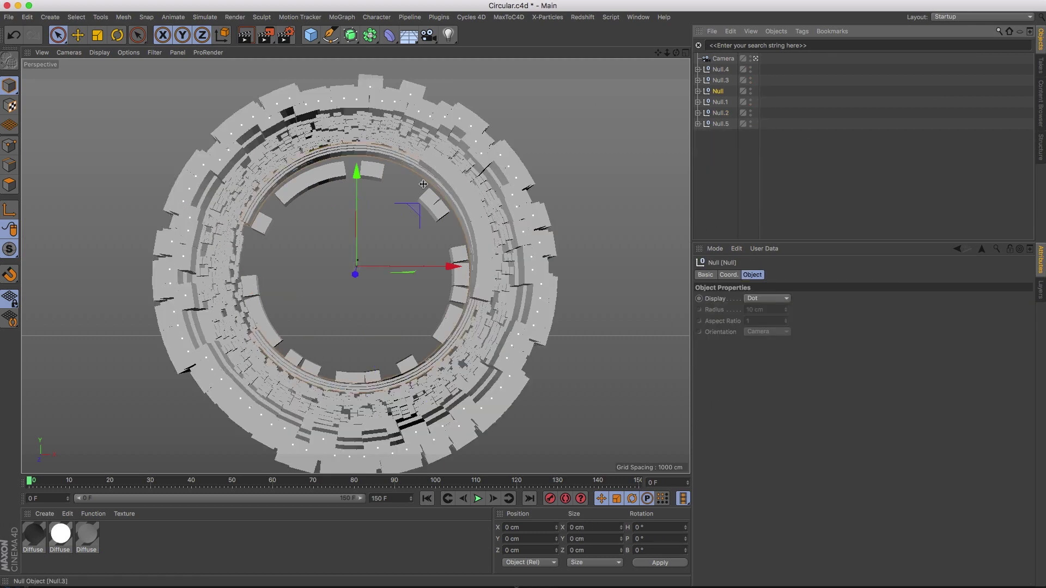
key("shift+r")
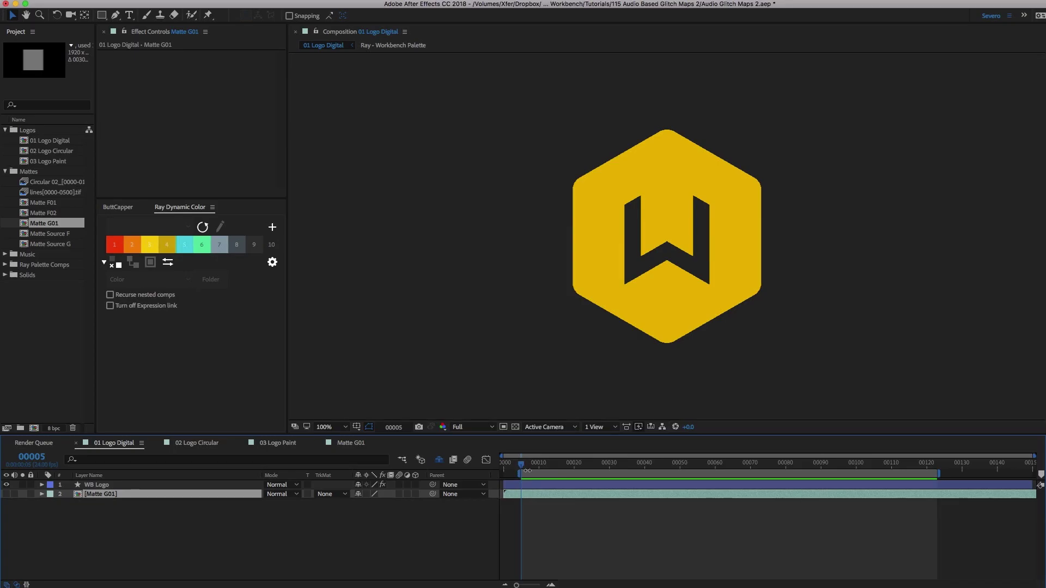
Step: Play the 01 Logo Digital preview and stop it at frame 58
key("space")
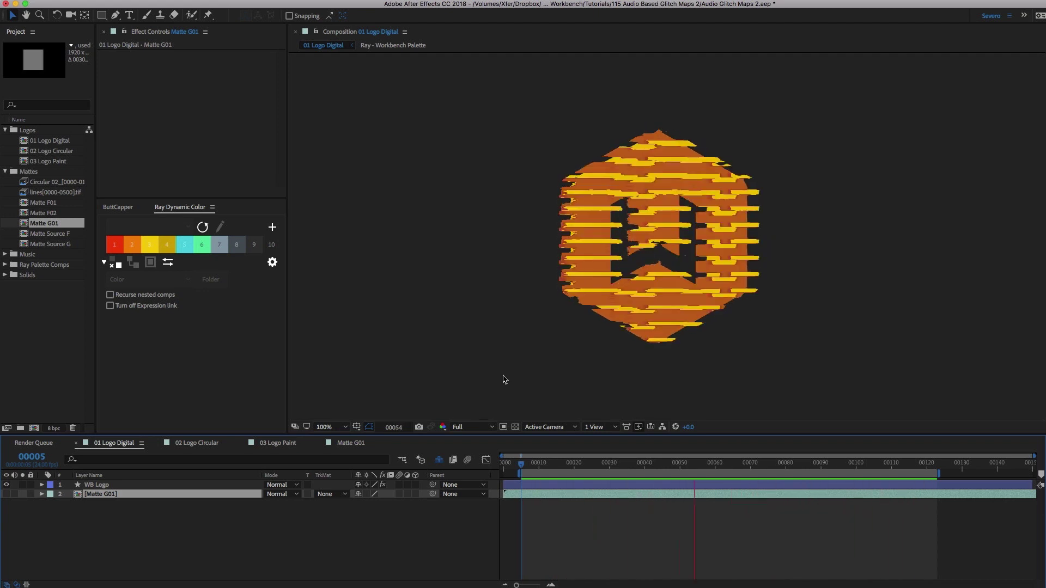
key("space")
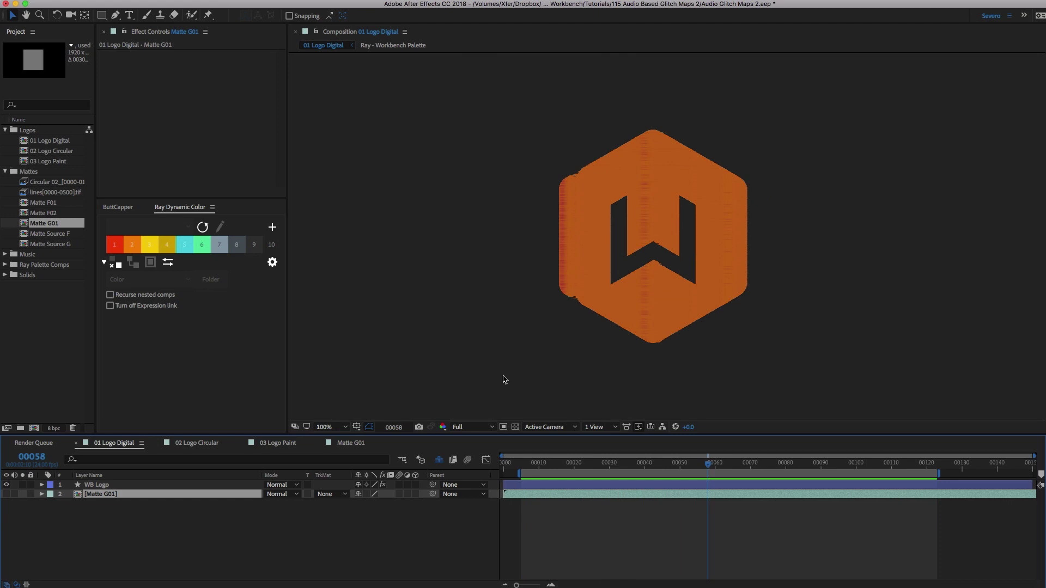
Step: In Matte G01, preview from frame 0, enable Adjustment Layer 1, then return to 01 Logo Digital
double_click(607, 376)
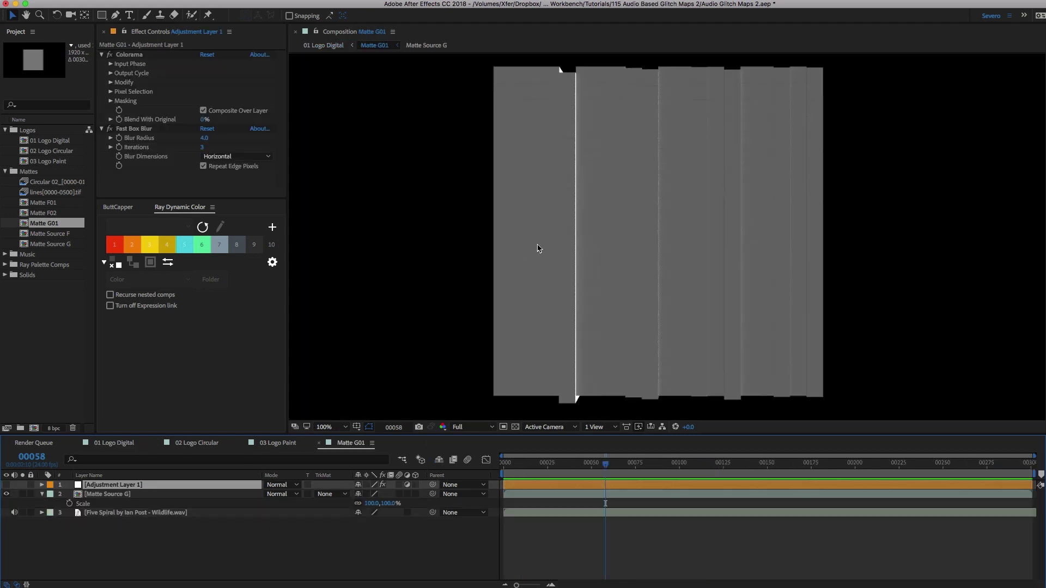
left_click_drag(563, 461, 478, 461)
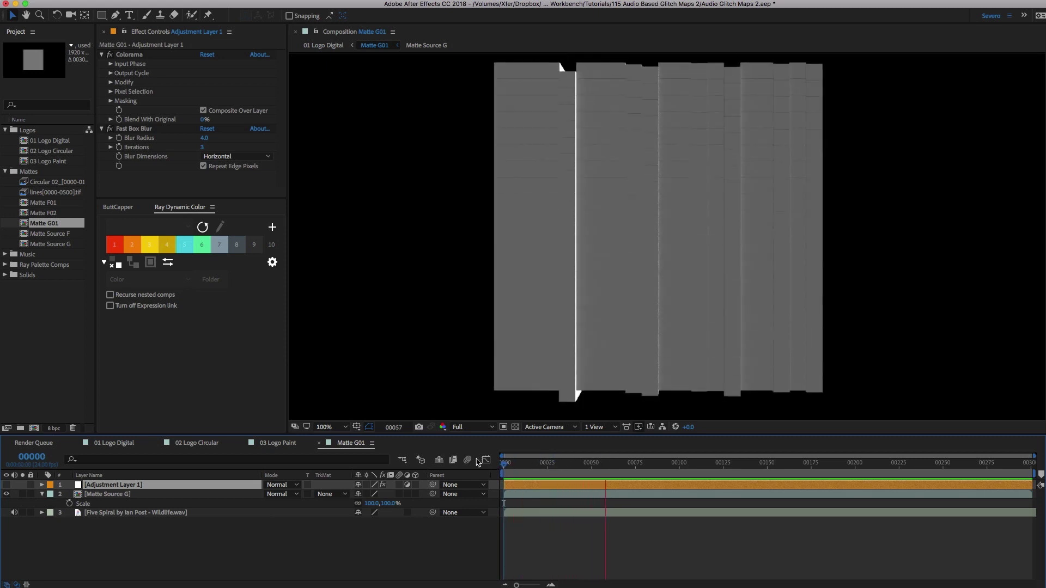
key("space")
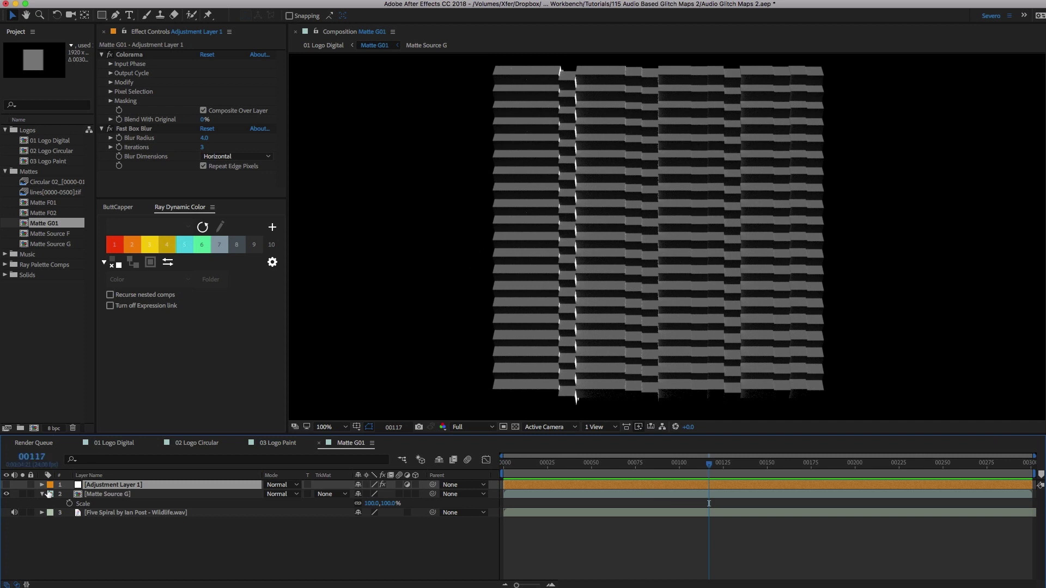
left_click(6, 485)
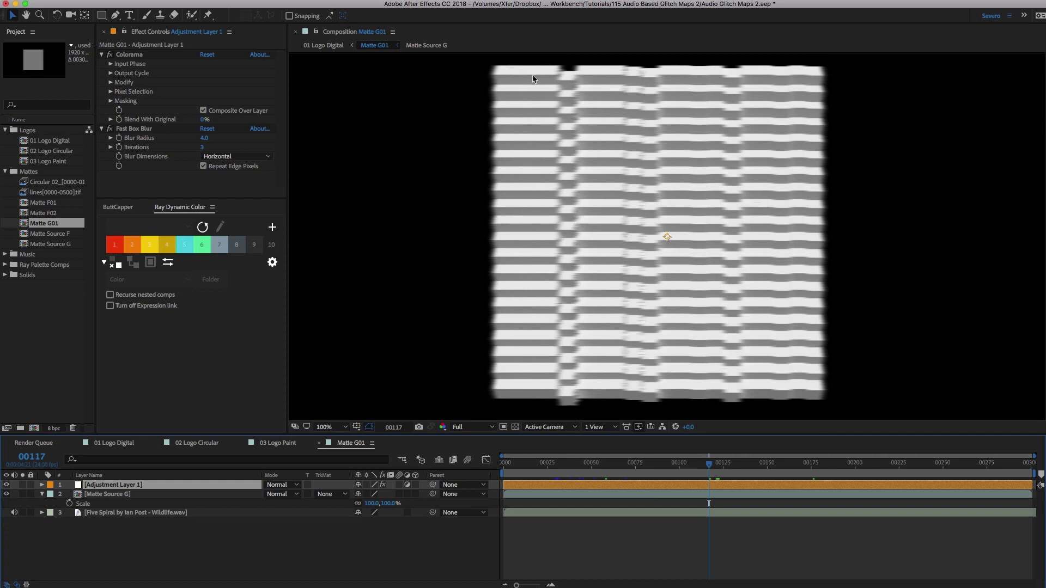
left_click(114, 442)
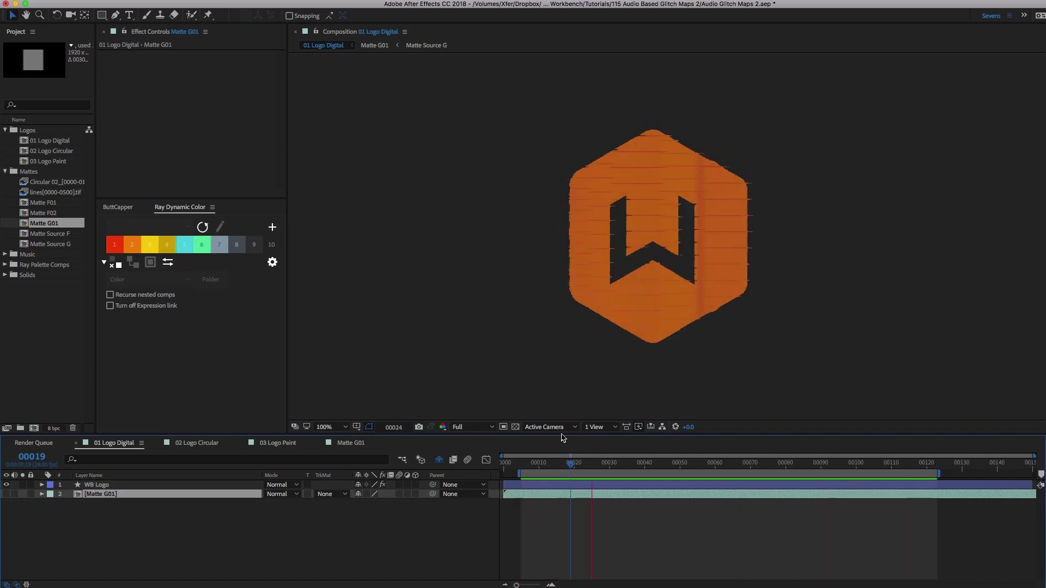
Step: Play the 02 Logo Circular animation from near the start, then open the Matte F01 precomp
key("shift+period")
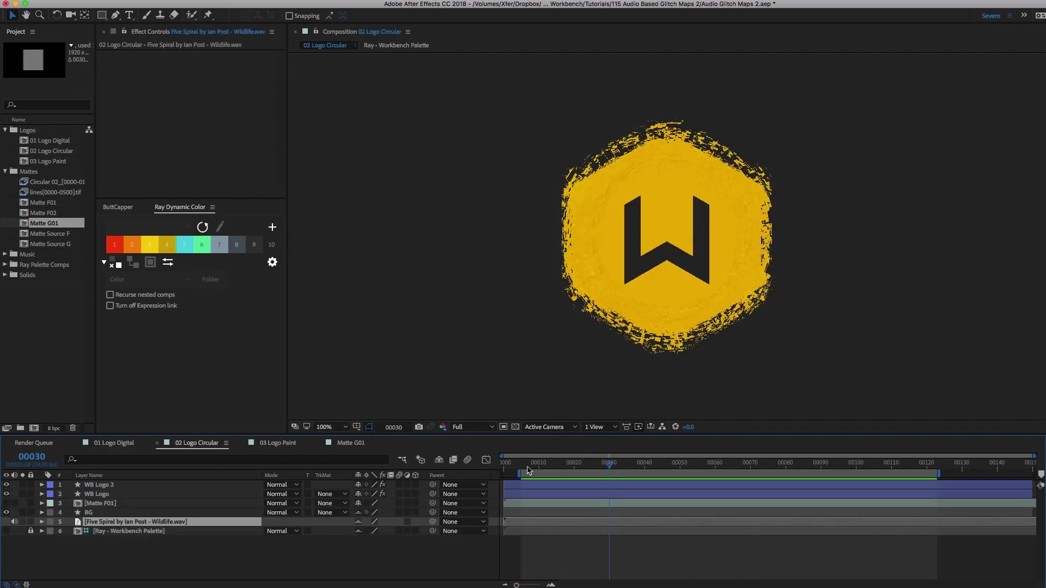
left_click(523, 469)
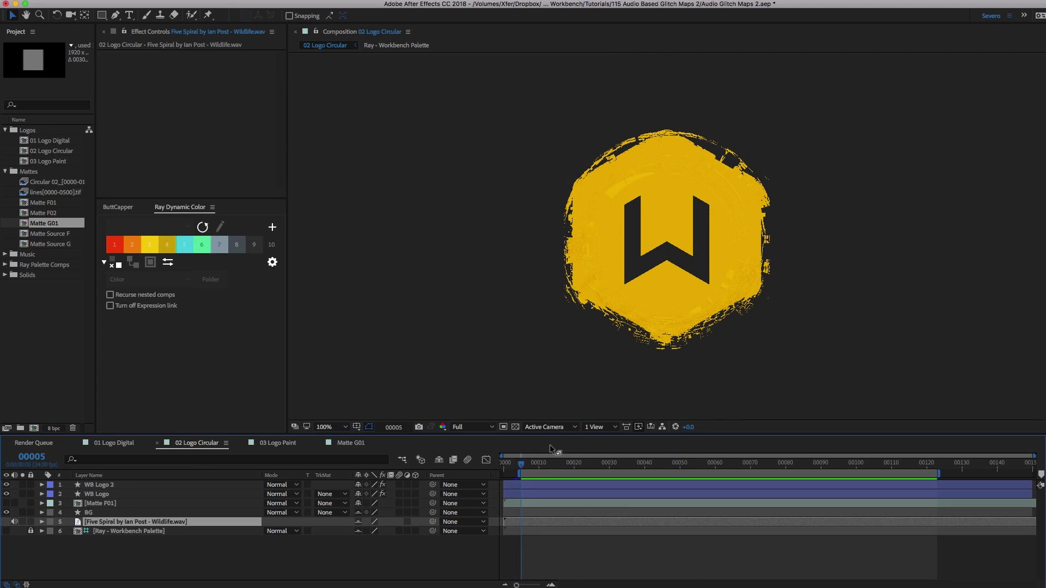
key("space")
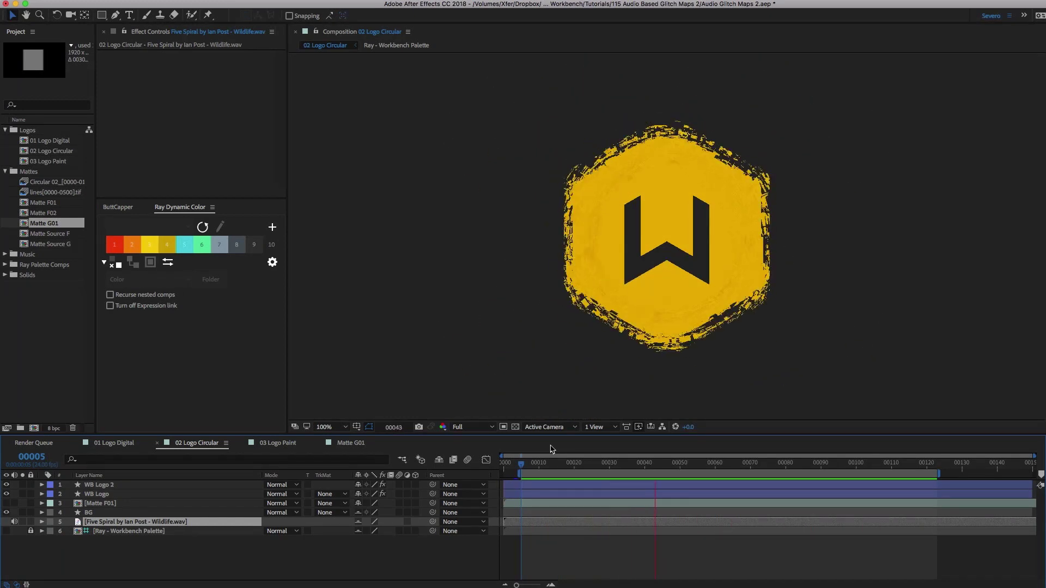
key("space")
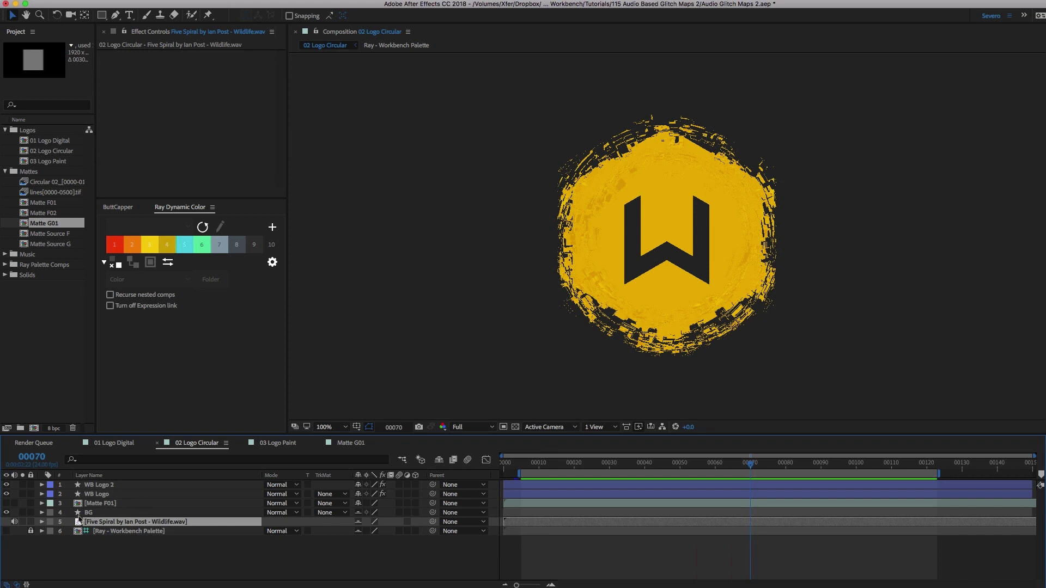
double_click(98, 504)
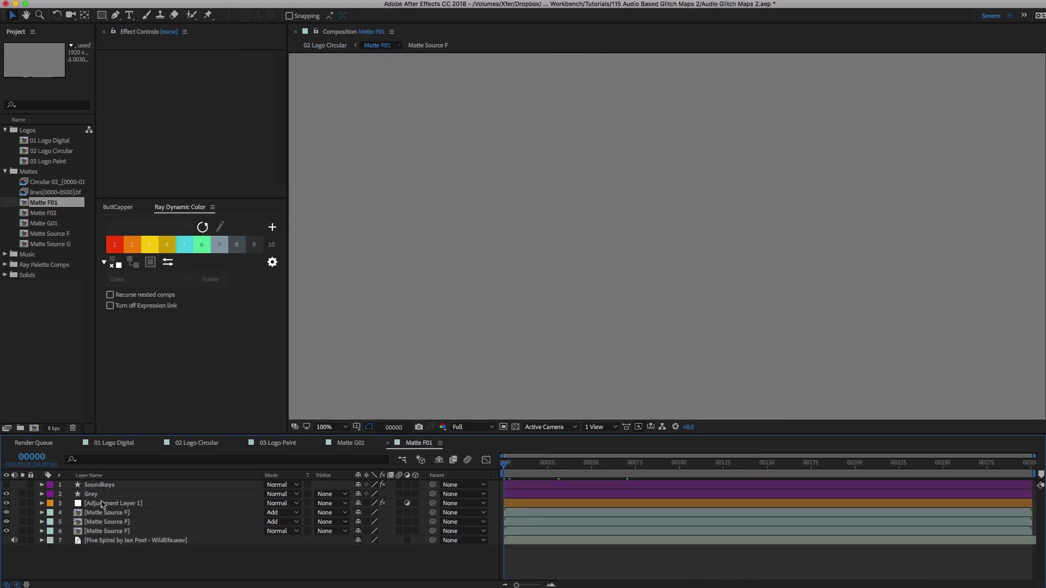
Step: Solo Matte Source F layers 6, 5 and 4 plus Adjustment Layer 1 to show the grey blurred ring
left_click(22, 531)
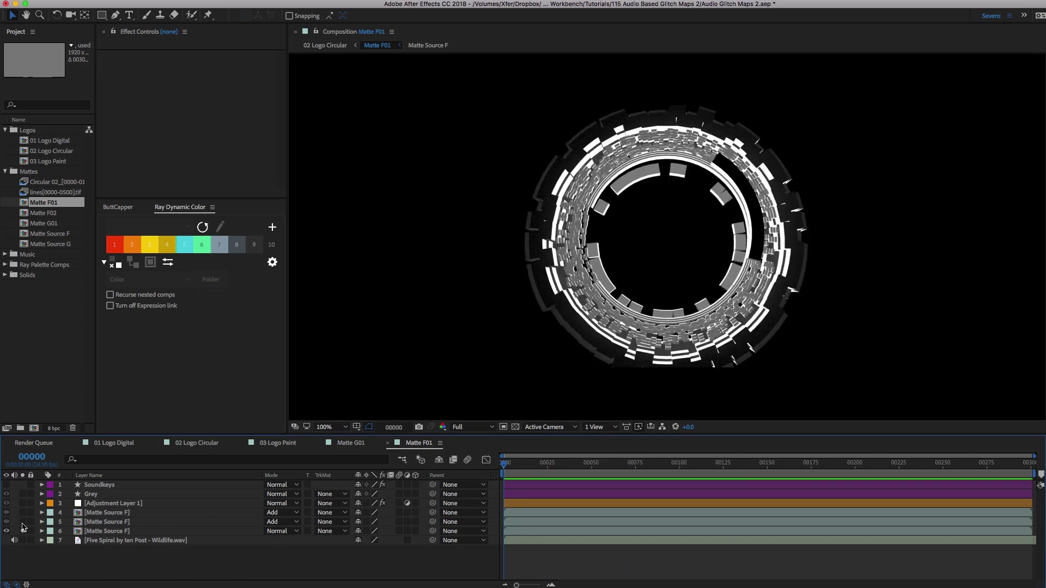
left_click_drag(22, 522, 23, 512)
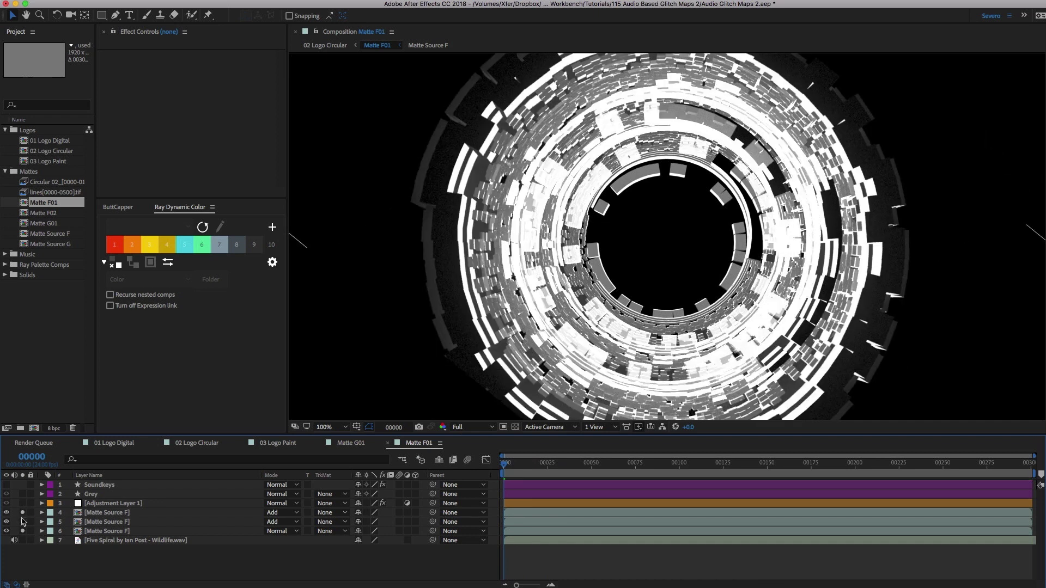
left_click(106, 503)
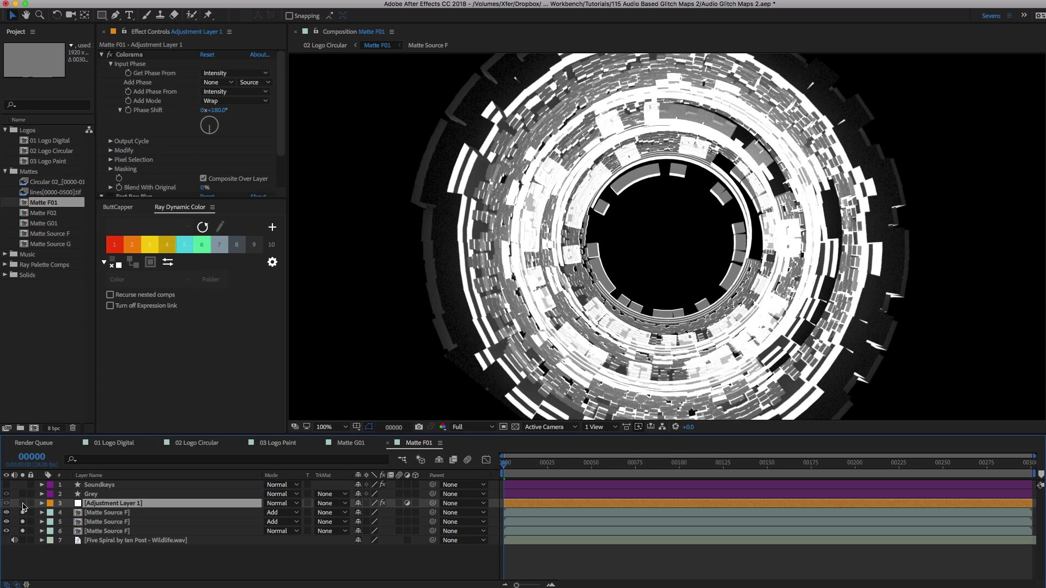
left_click(22, 503)
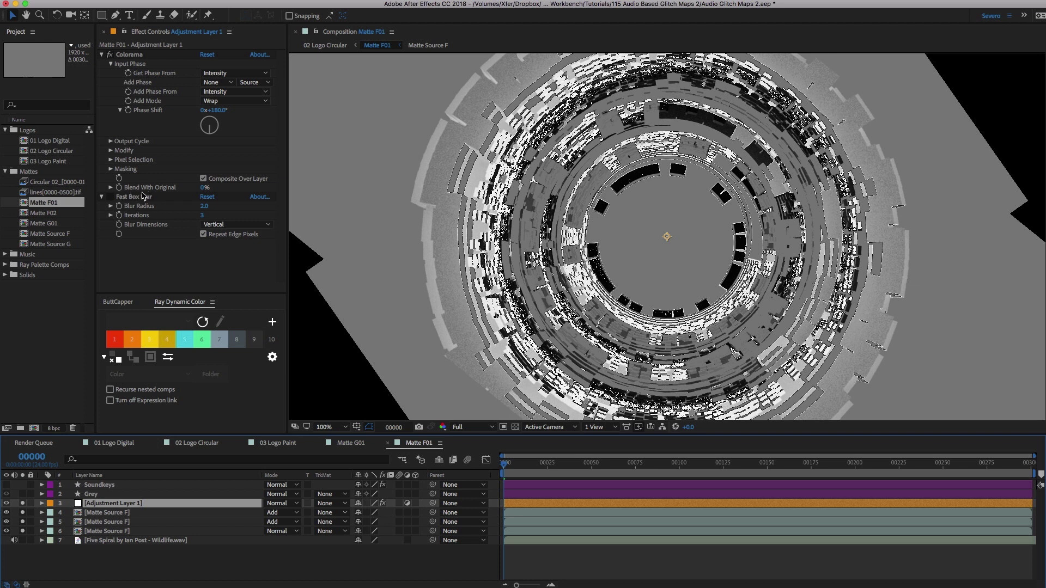
Step: Solo the Grey layer and scrub the first frames, then unsolo it and return to 02 Logo Circular
left_click(23, 504)
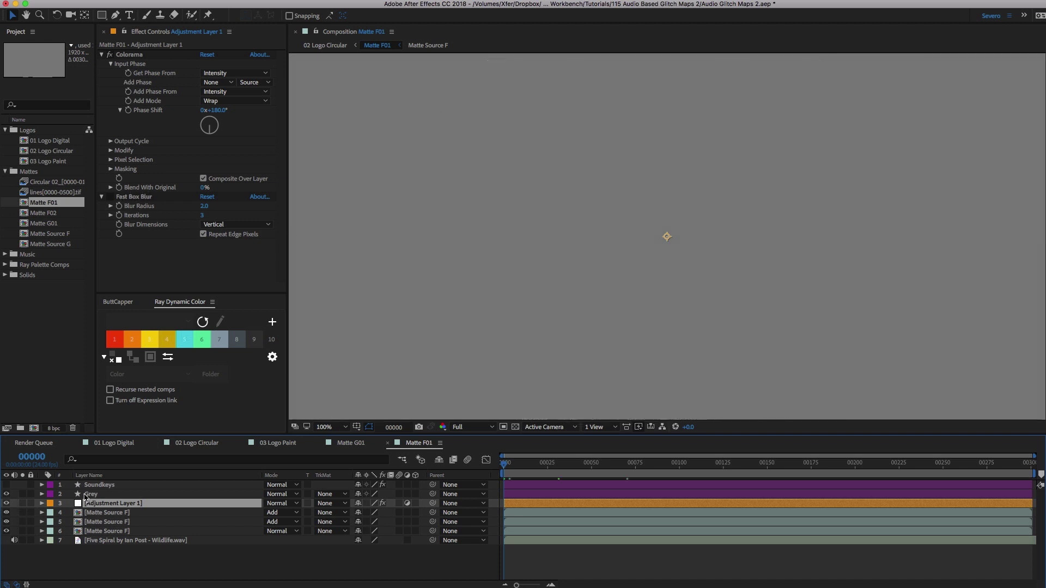
left_click(90, 494)
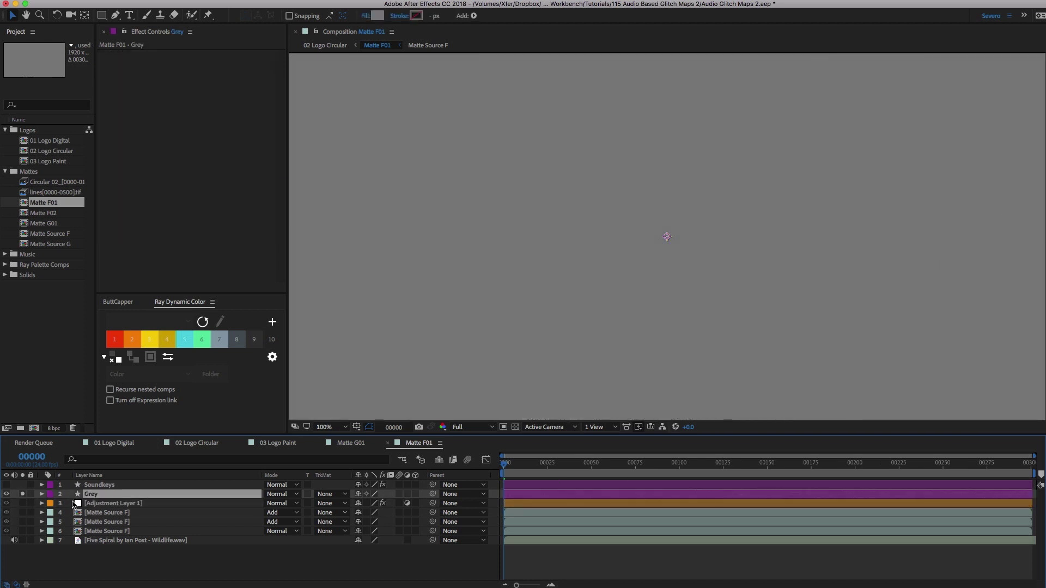
mouse_move(506, 469)
left_mouse_down()
mouse_move(556, 462)
mouse_move(504, 463)
left_mouse_up()
left_click(22, 496)
key("comma")
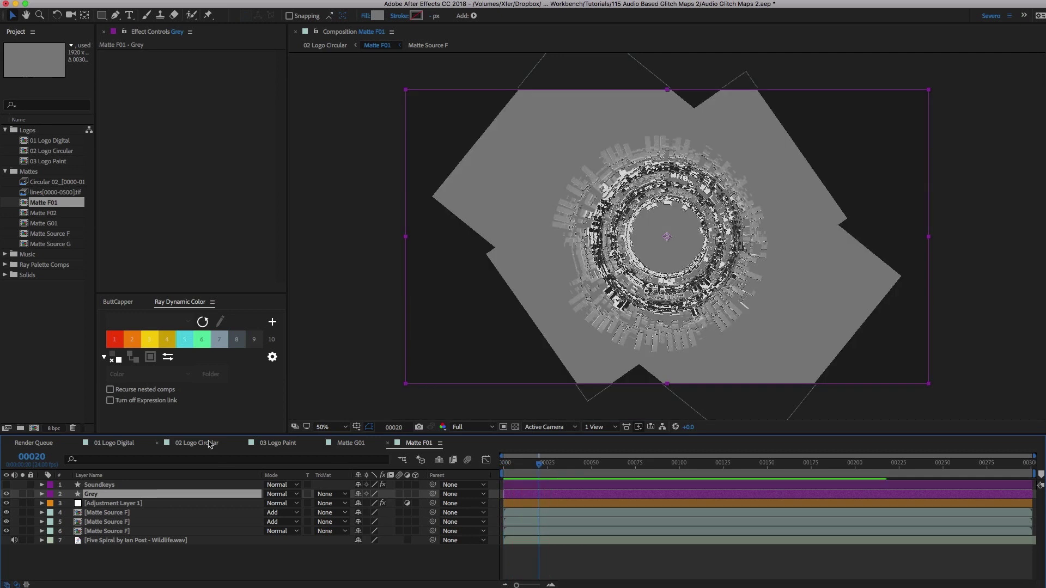
left_click(196, 443)
left_click(526, 453)
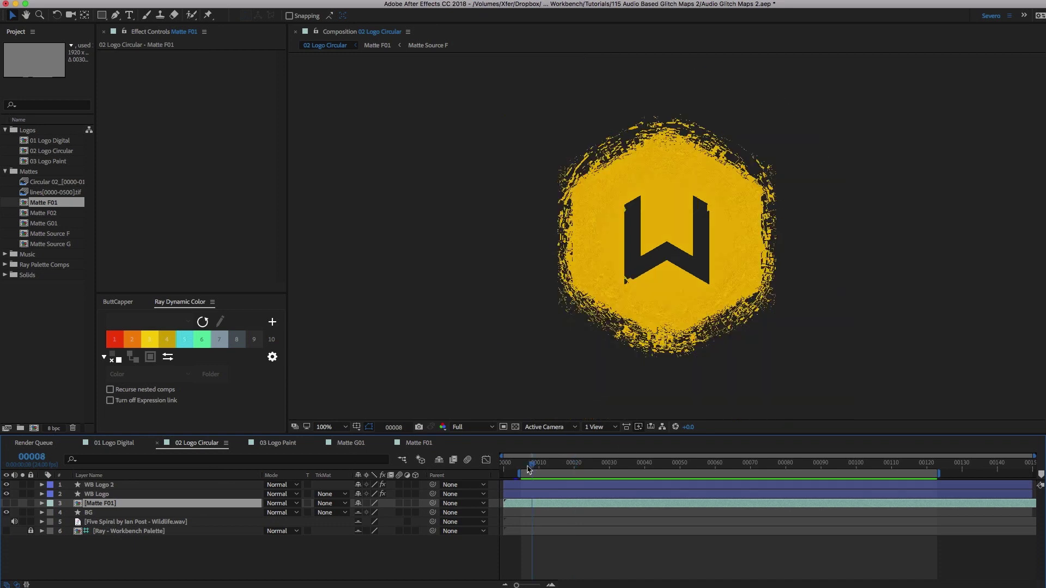